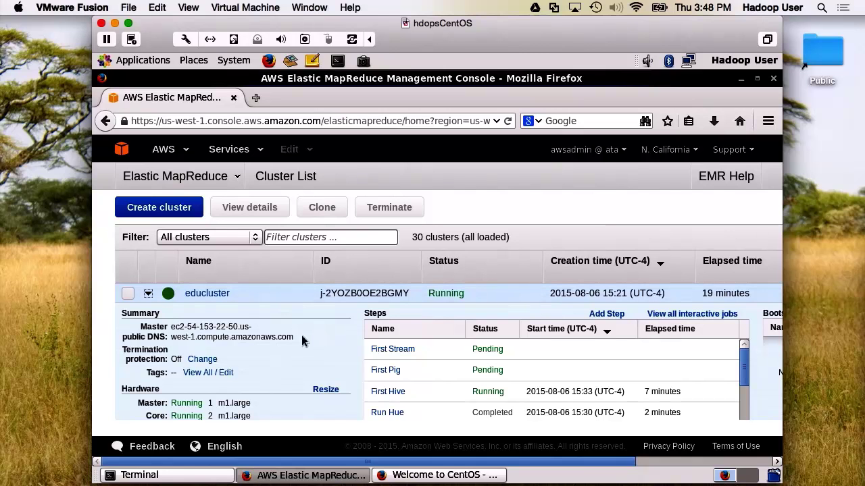
Load the Hue web interface on port 8888 in the CentOS Firefox window.
left_click(407, 475)
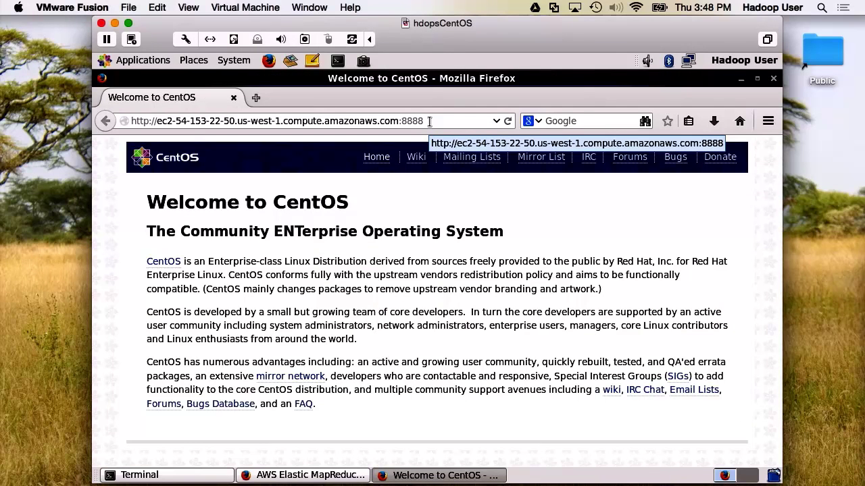
key("Return")
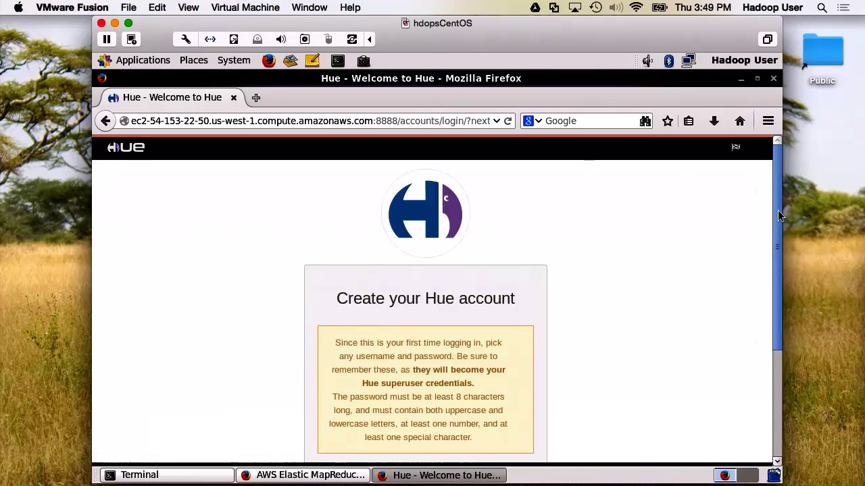
left_click_drag(778, 210, 780, 298)
Fill in the autocompleted username and a password for the new superuser.
left_click(356, 357)
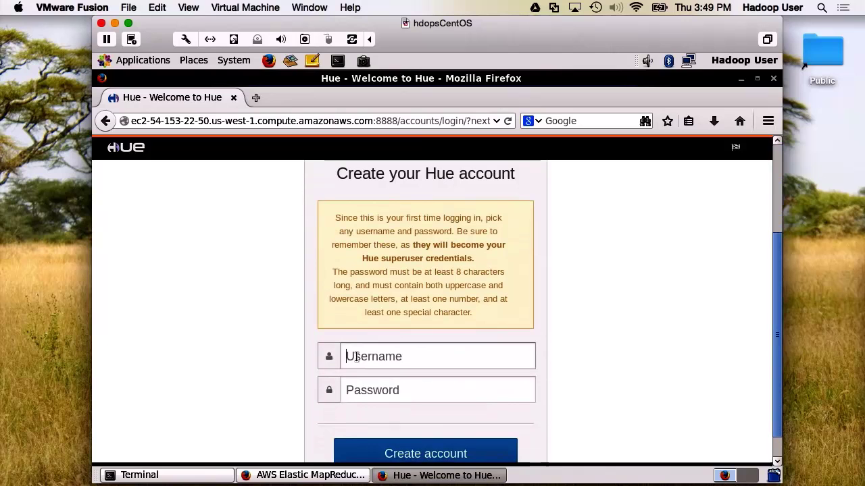
type("aw")
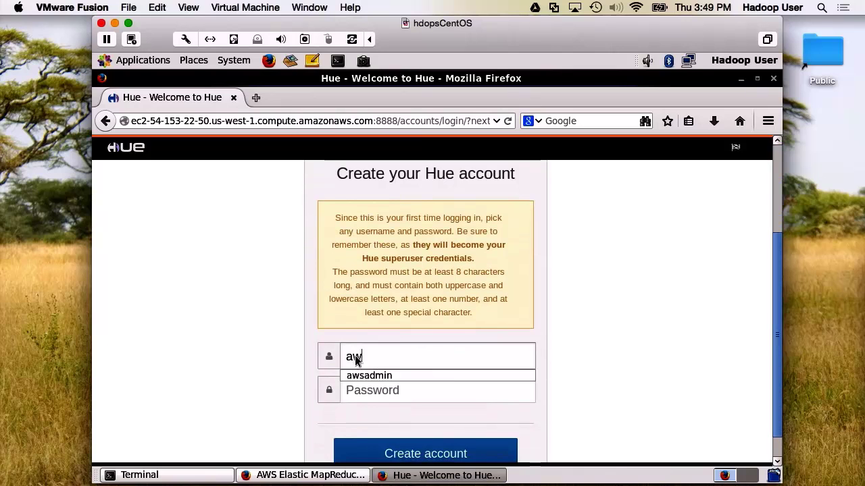
type("s")
left_click(375, 375)
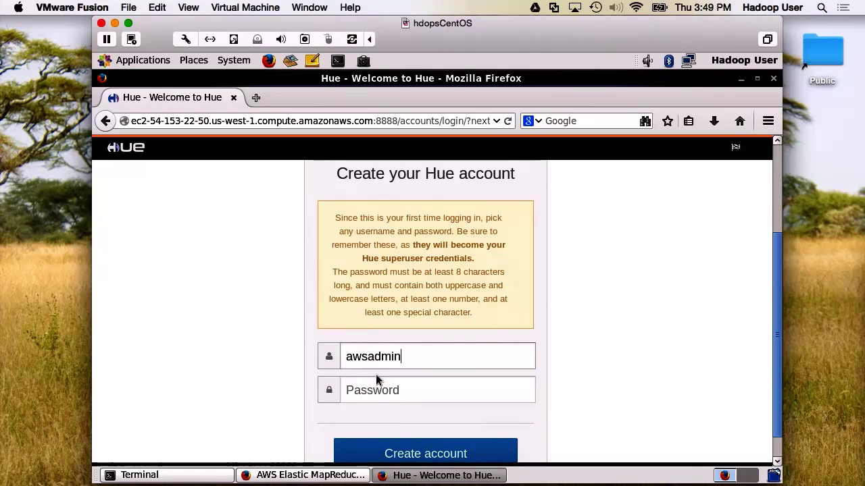
left_click(376, 397)
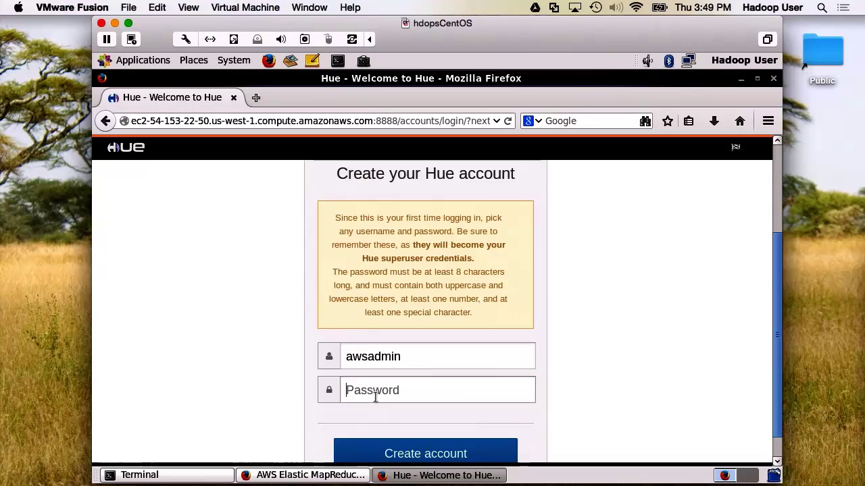
type("••••••••")
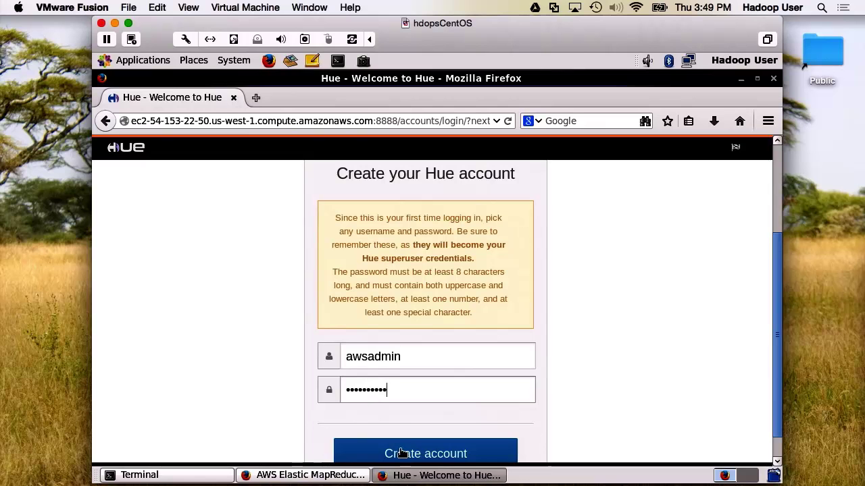
Create the superuser account, decline saving the password, and dismiss the welcome tips.
left_click(402, 454)
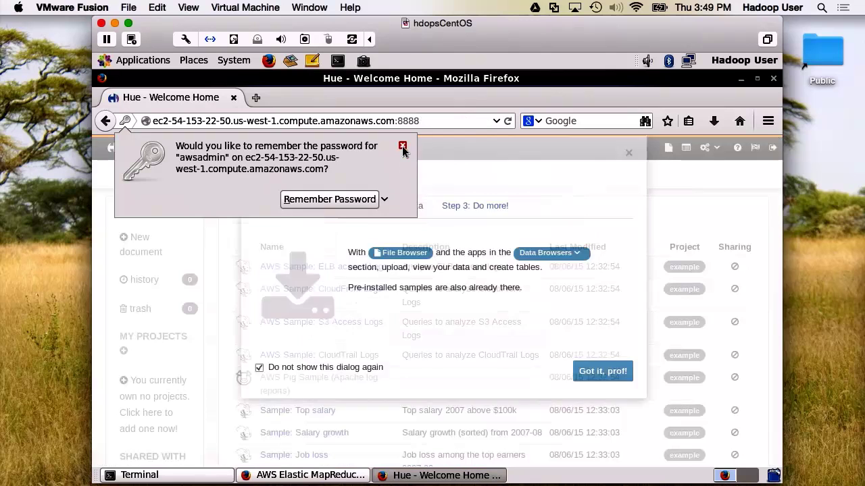
left_click(402, 146)
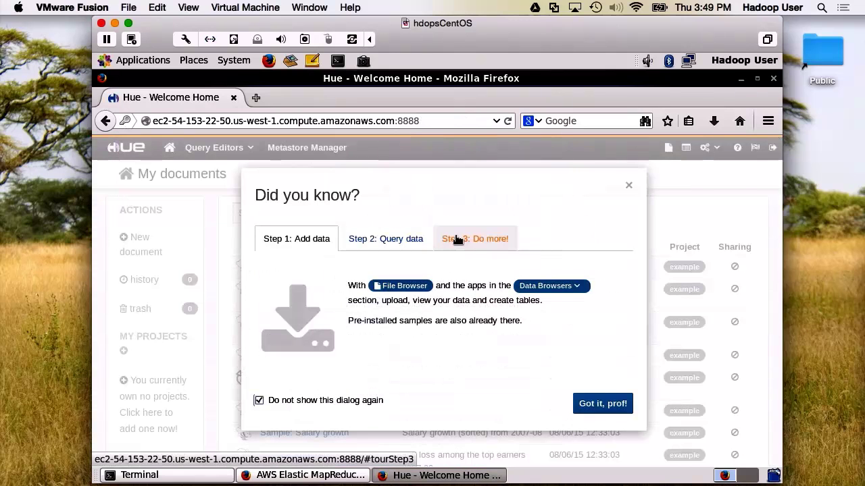
left_click(602, 404)
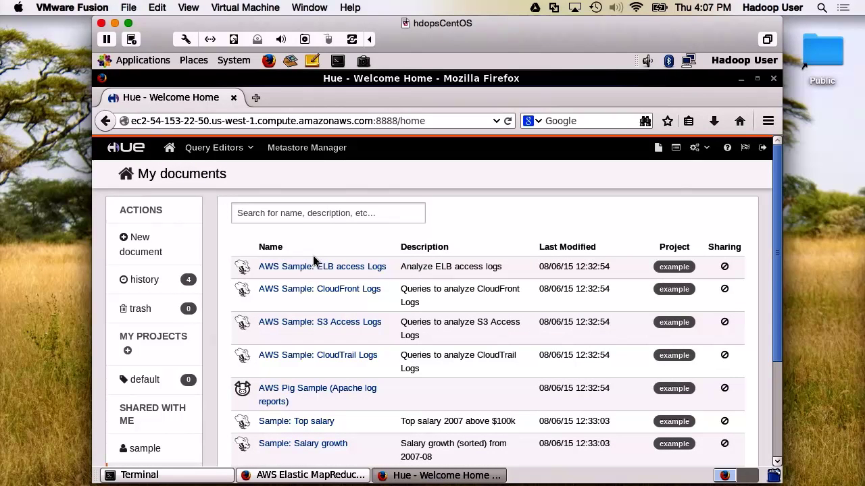
Step through About Hue's quick start Examples, Users and Go! tabs, then open Configuration.
left_click(132, 150)
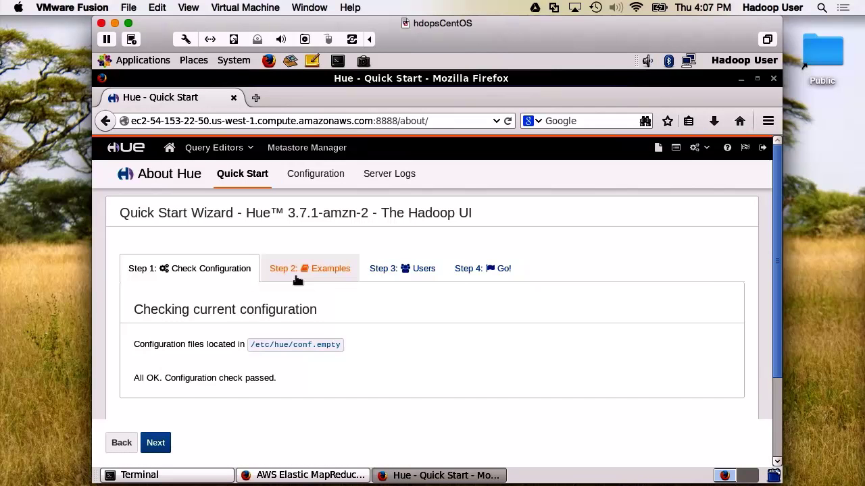
left_click(328, 270)
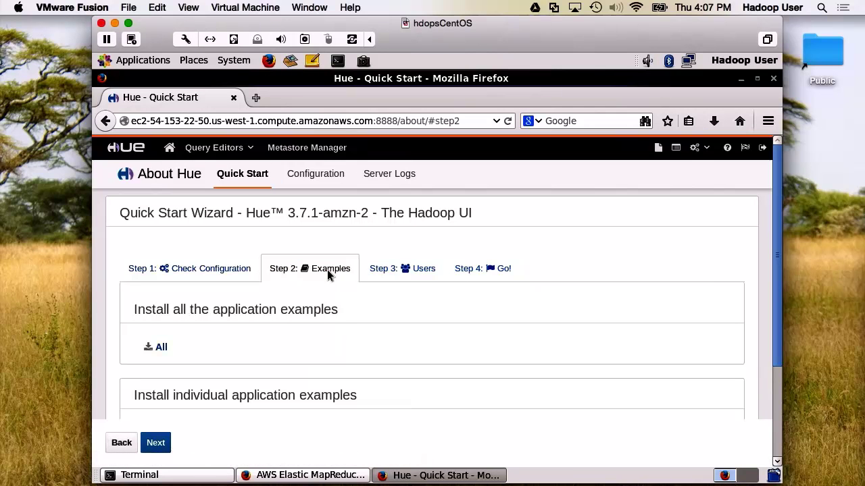
left_click(421, 268)
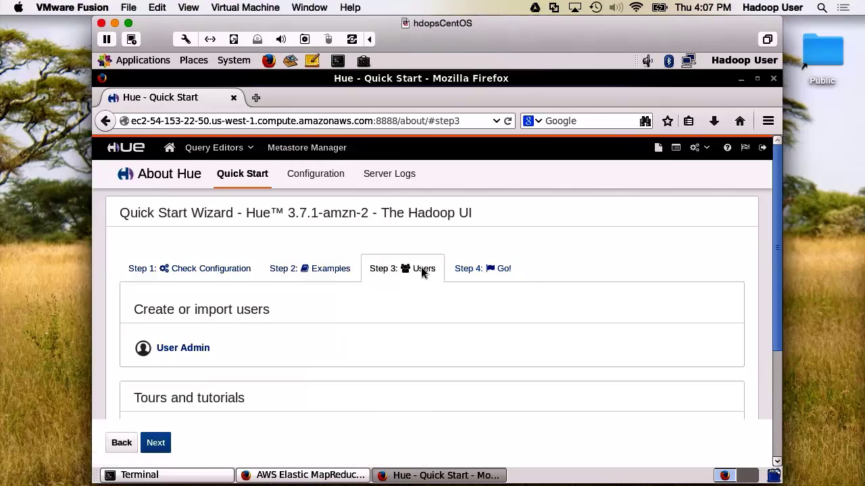
left_click(492, 269)
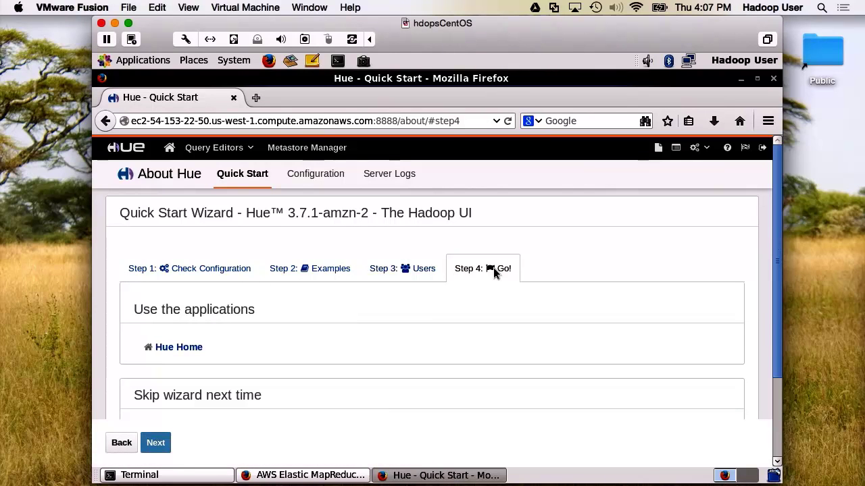
left_click(314, 177)
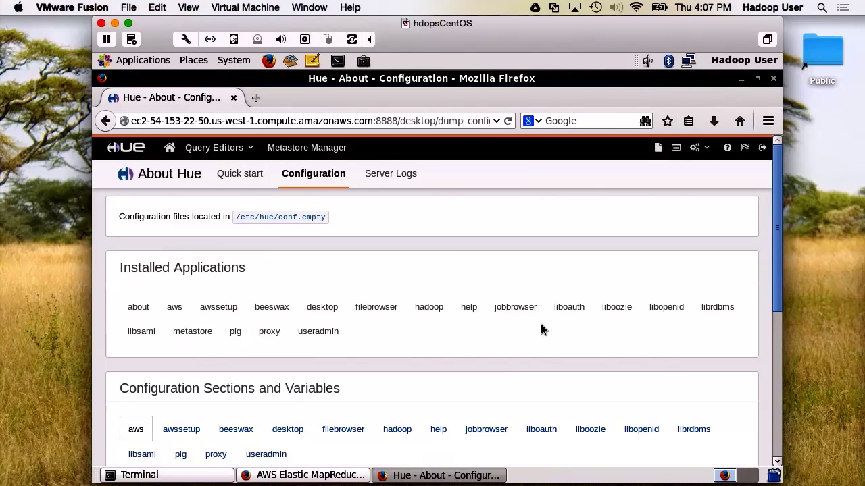
Review the hadoop section's variables like fs_defaultfs and webhdfs_url, then open Server Logs.
scroll(540, 330, "down", 2)
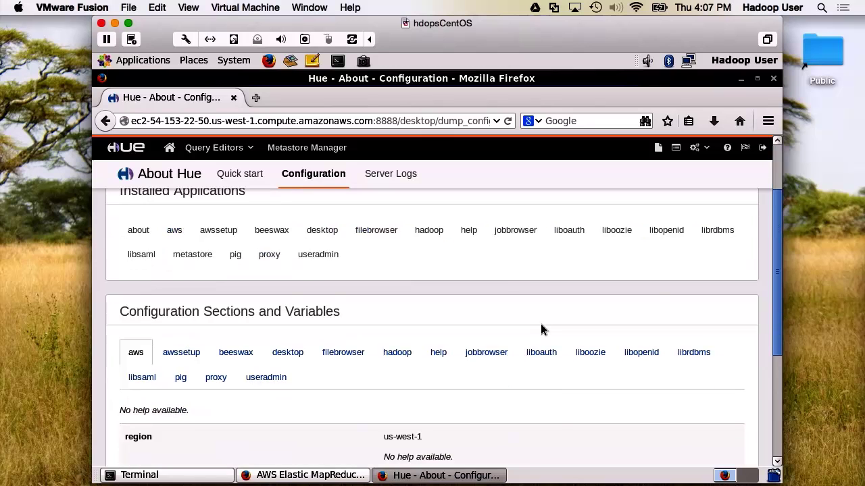
left_click(396, 353)
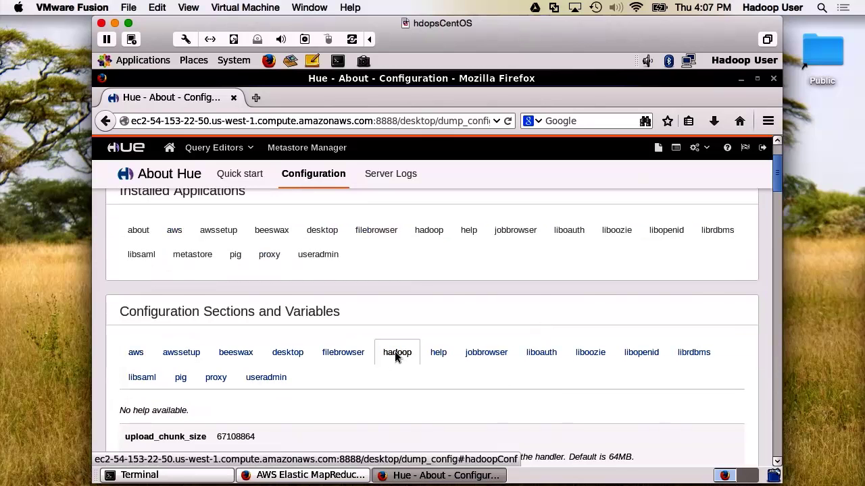
scroll(403, 383, "down", 6)
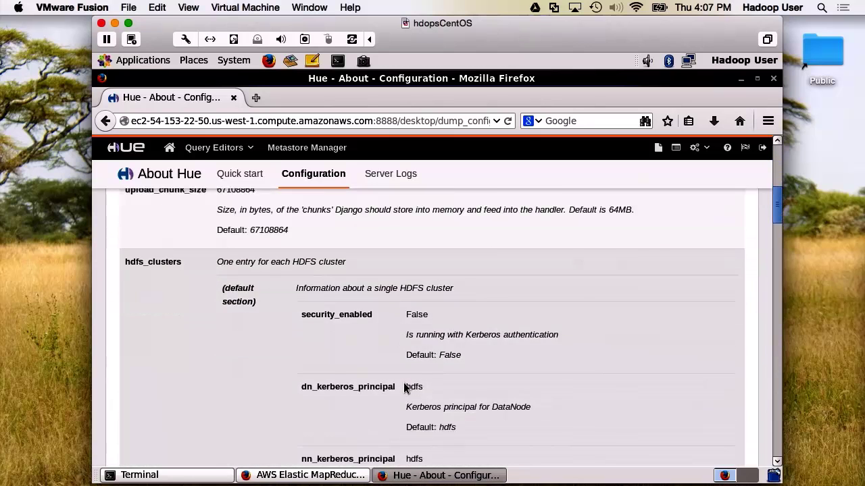
scroll(404, 387, "down", 10)
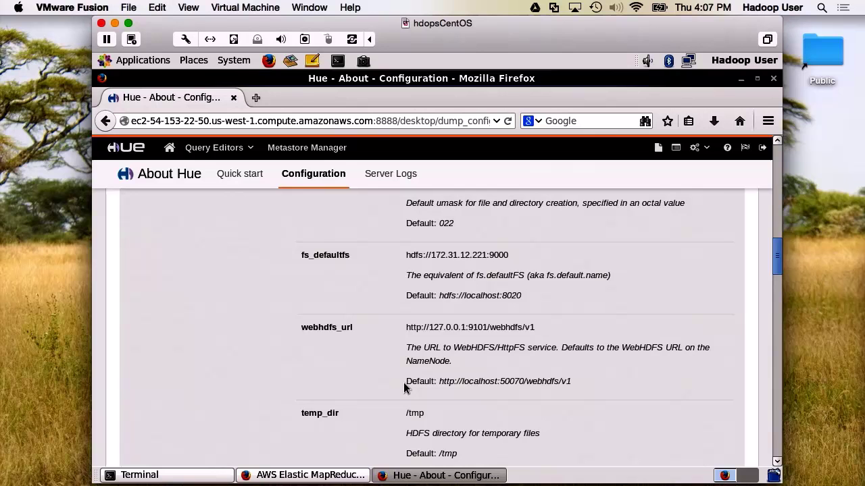
scroll(404, 388, "up", 10)
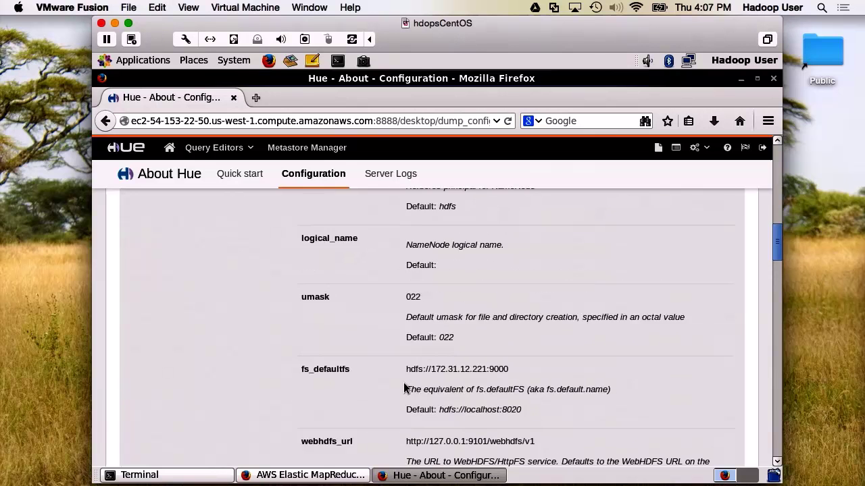
scroll(404, 387, "up", 5)
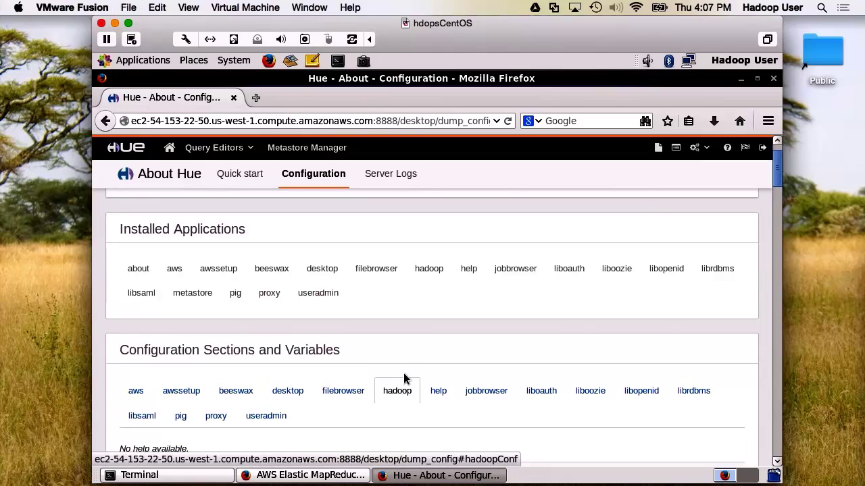
left_click(391, 174)
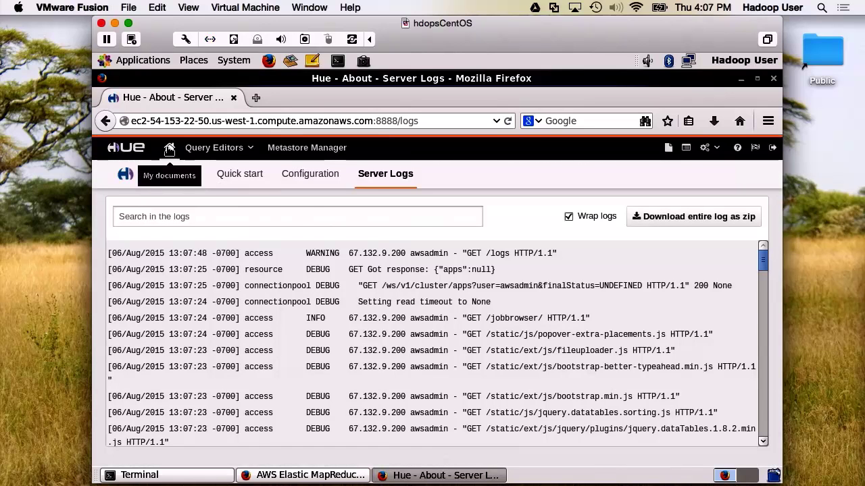
Return to My documents, then open the File Browser at /user/awsadmin.
left_click(170, 147)
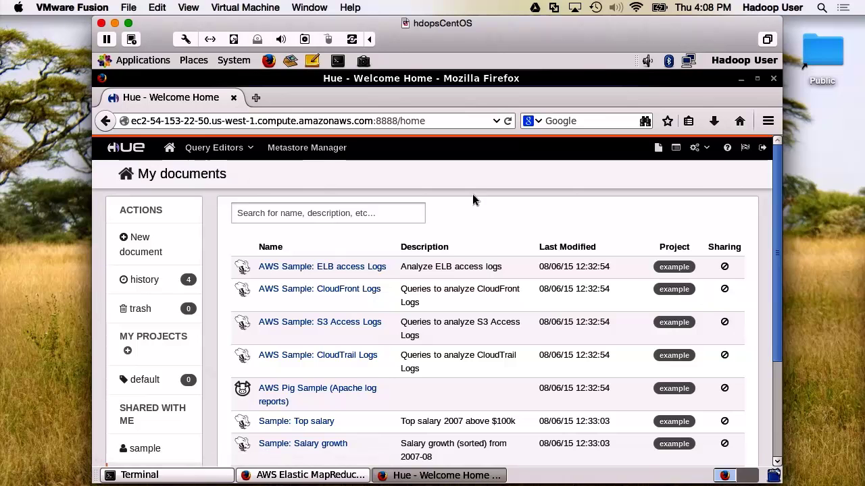
left_click(658, 148)
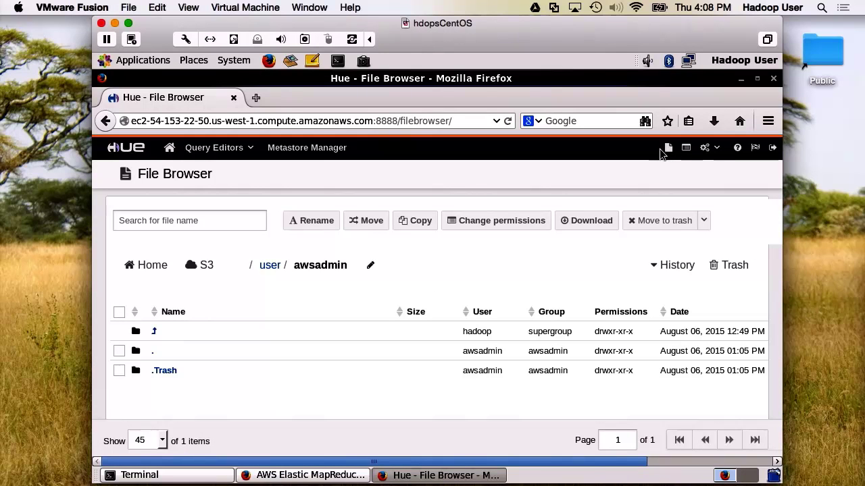
Navigate to s3://edubuck/data/petstore and select sales2014.csv.
left_click(190, 269)
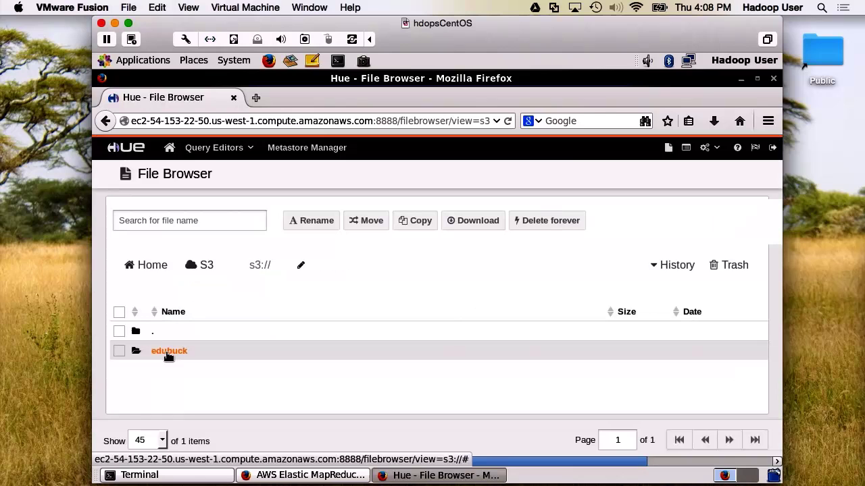
left_click(169, 354)
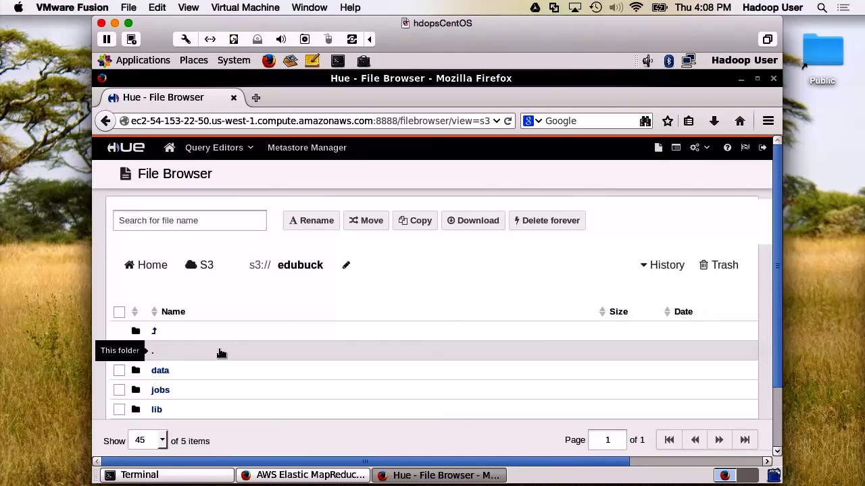
left_click(159, 372)
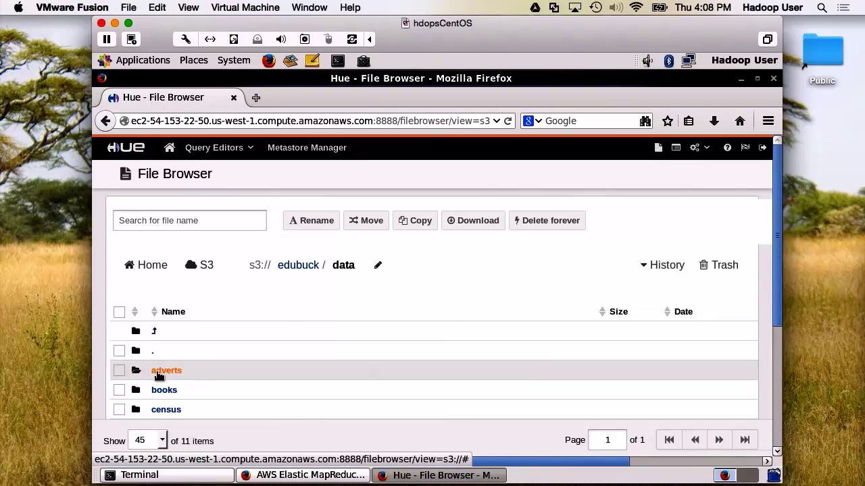
scroll(215, 357, "down", 3)
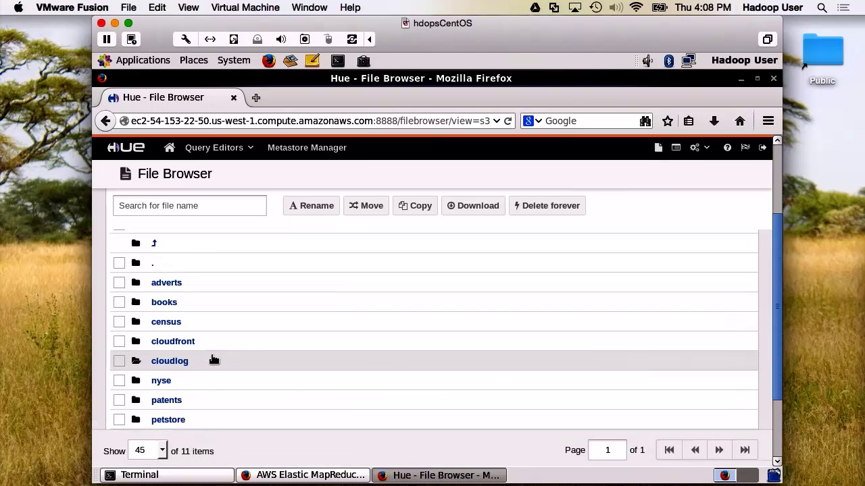
scroll(214, 361, "down", 2)
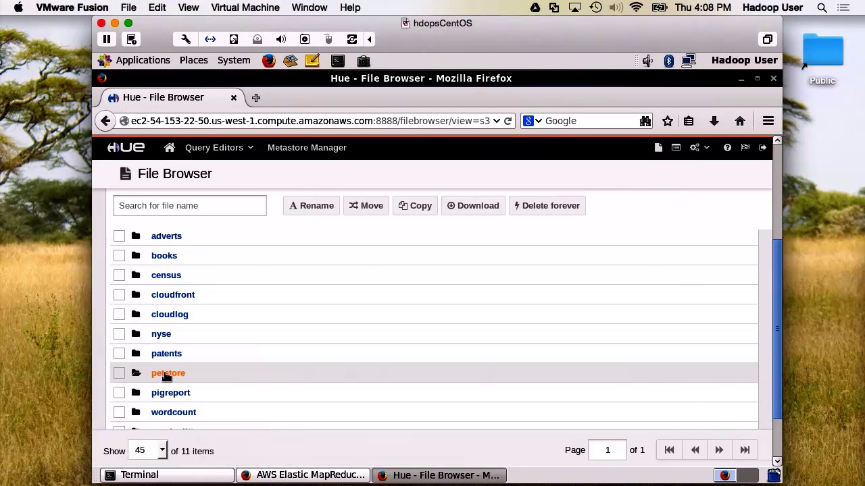
left_click(166, 375)
scroll(220, 362, "down", 1)
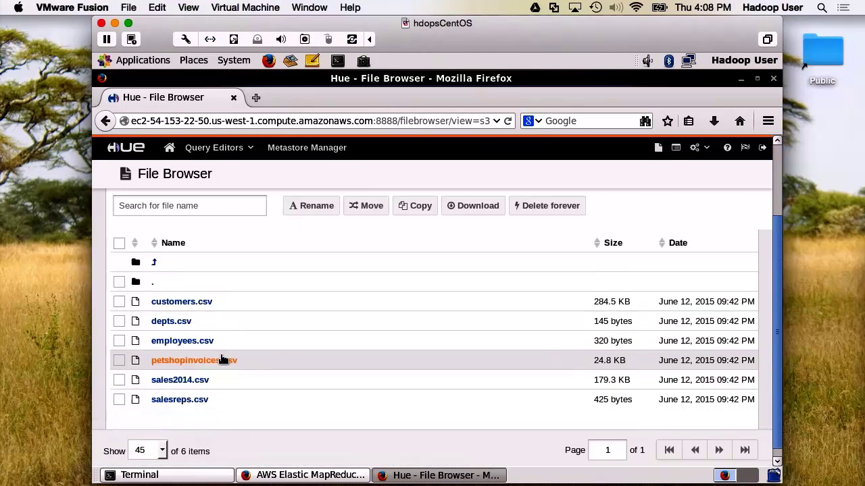
scroll(224, 358, "down", 1)
left_click(118, 370)
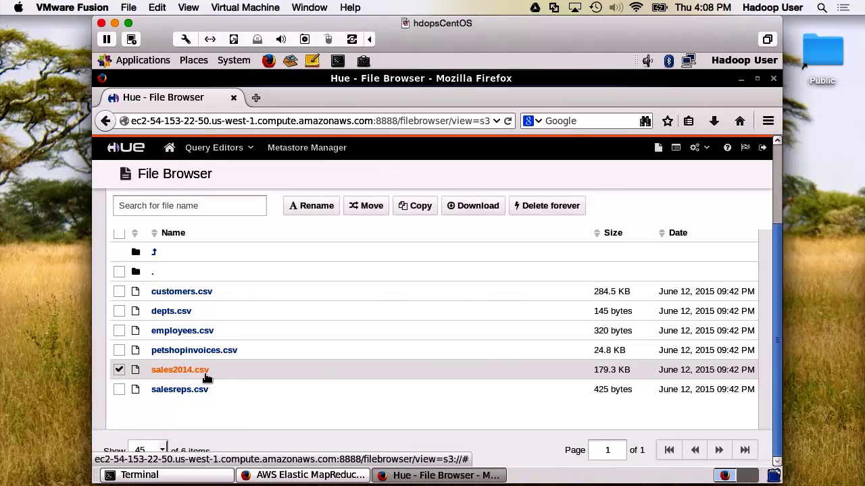
Start copying sales2014.csv and expand the destination tree down to /user/awsadmin.
left_click(417, 206)
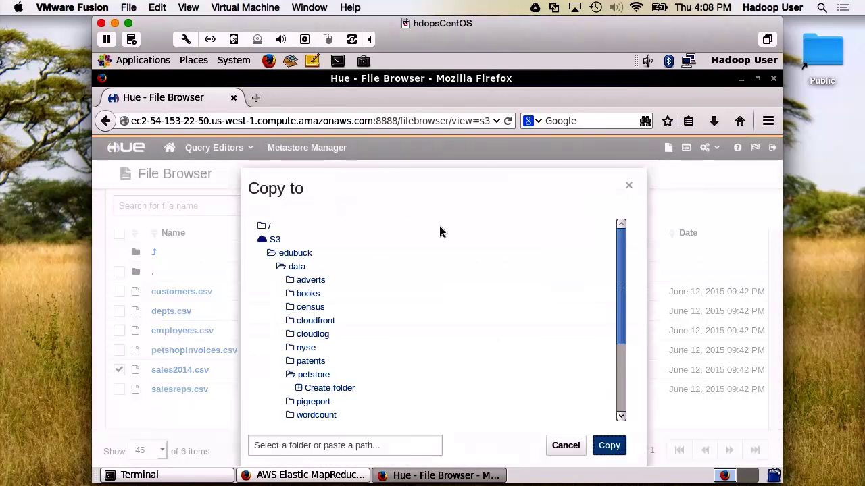
scroll(439, 226, "down", 3)
scroll(439, 225, "up", 2)
scroll(432, 226, "up", 1)
left_click(262, 227)
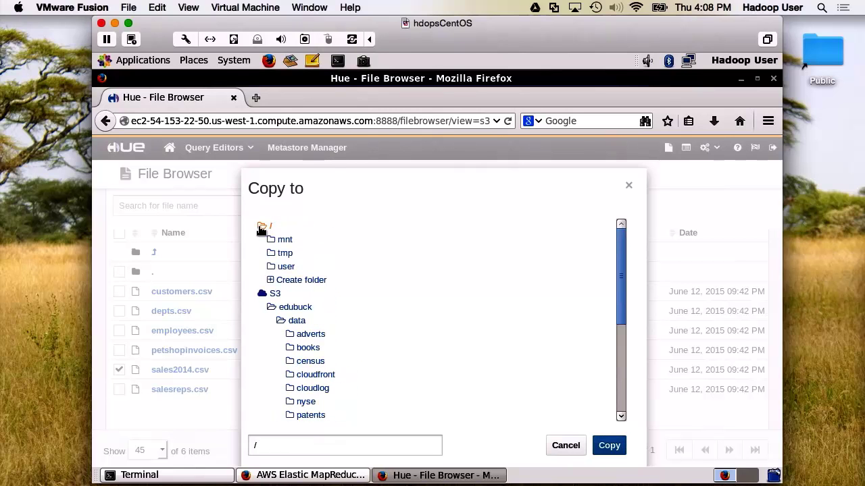
left_click(284, 267)
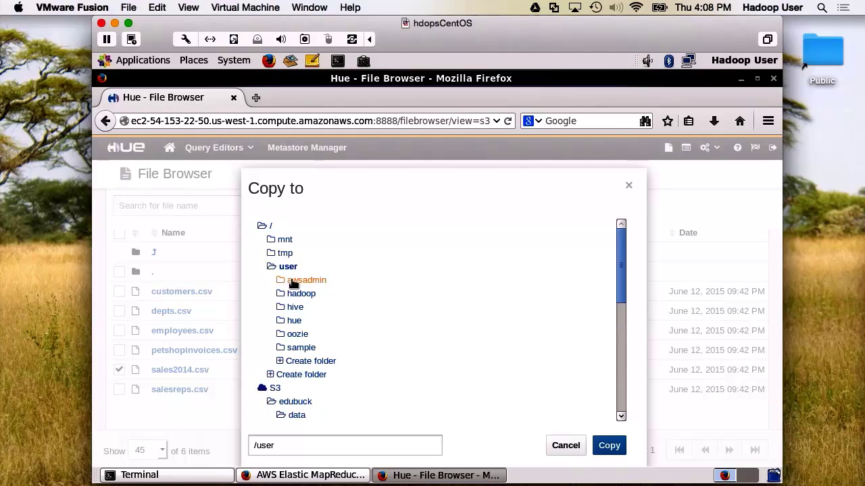
left_click(295, 281)
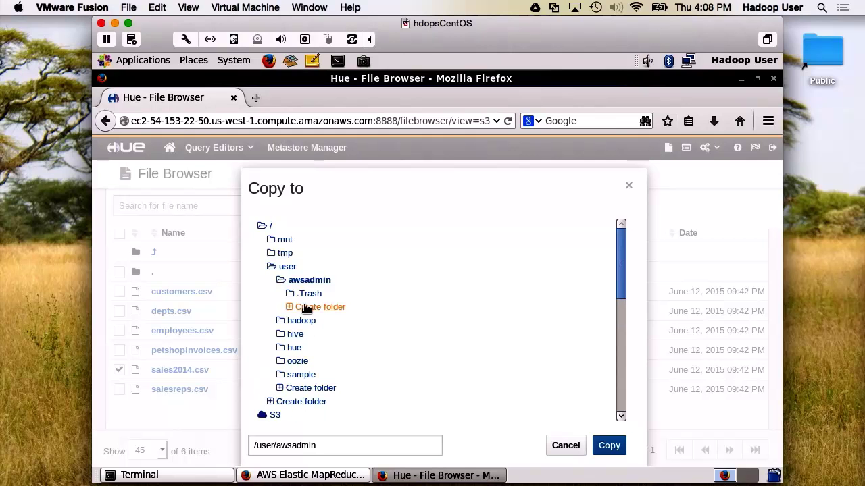
Create a 'petsales' folder under awsadmin and copy the file into it.
left_click(301, 307)
type("p")
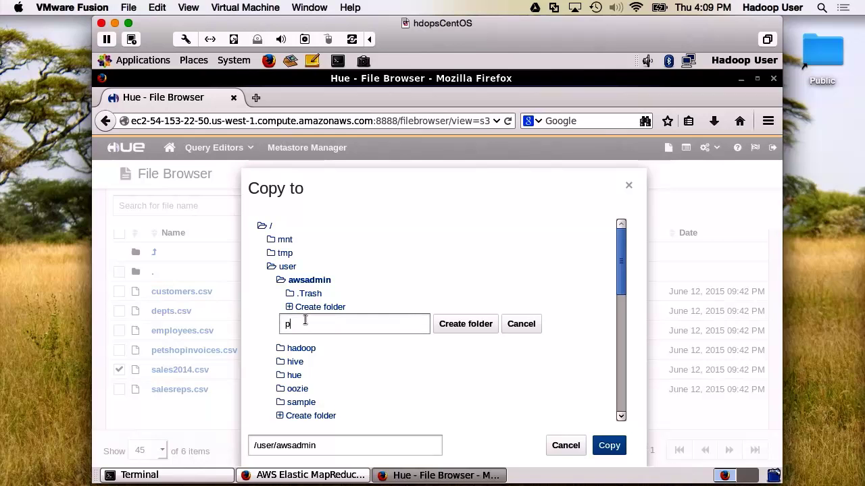
type("etsales")
left_click(483, 324)
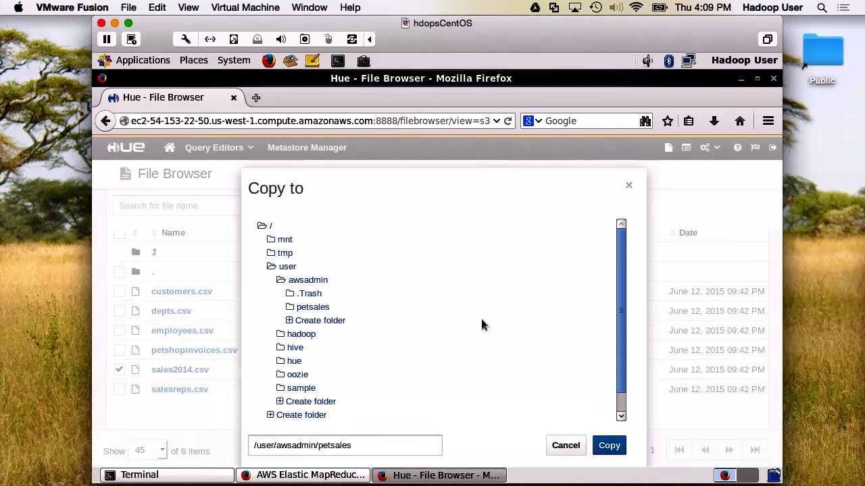
left_click(610, 446)
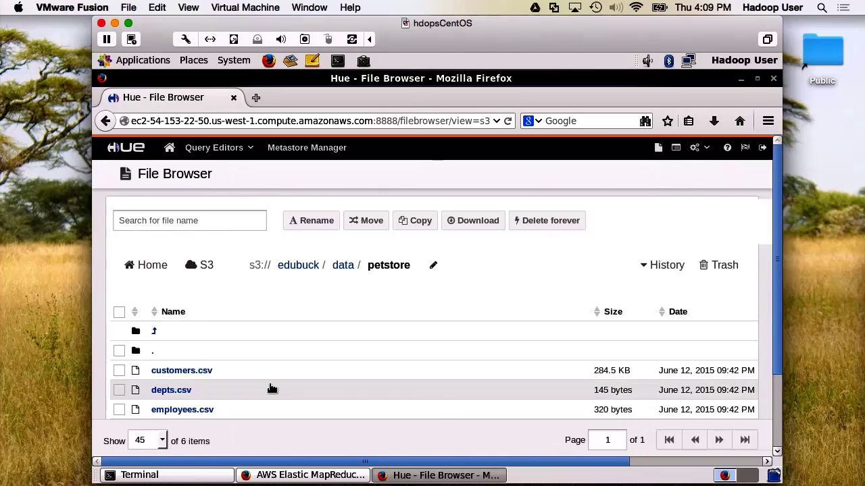
Open the home directory's petsales folder, showing sales2014.csv at 179.3 KB.
left_click(148, 265)
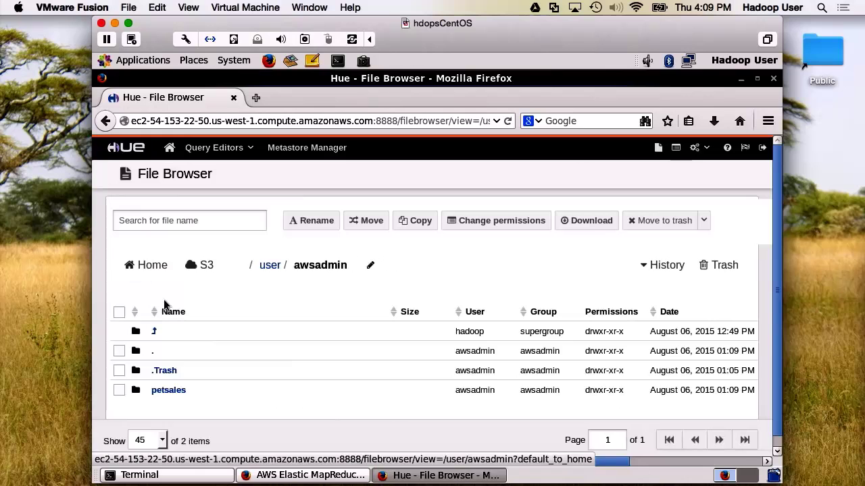
left_click(166, 391)
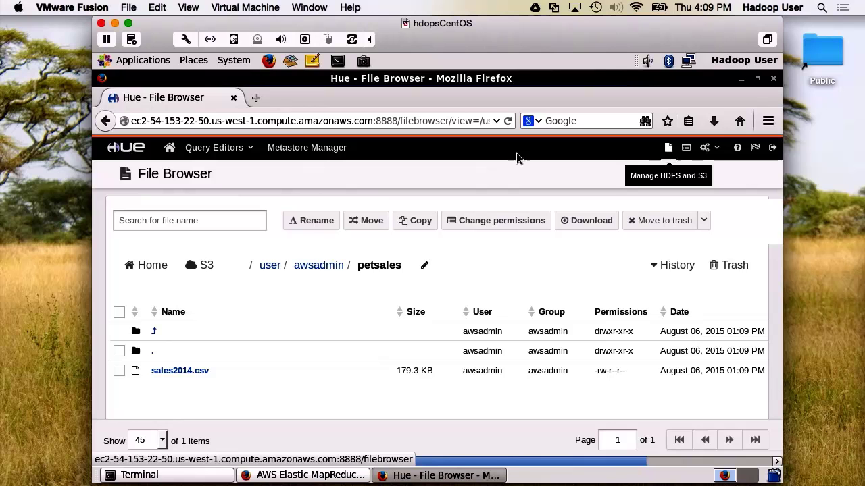
Inspect cloudfront_logs' columns, sample rows and properties, then return to the default table list.
left_click(302, 150)
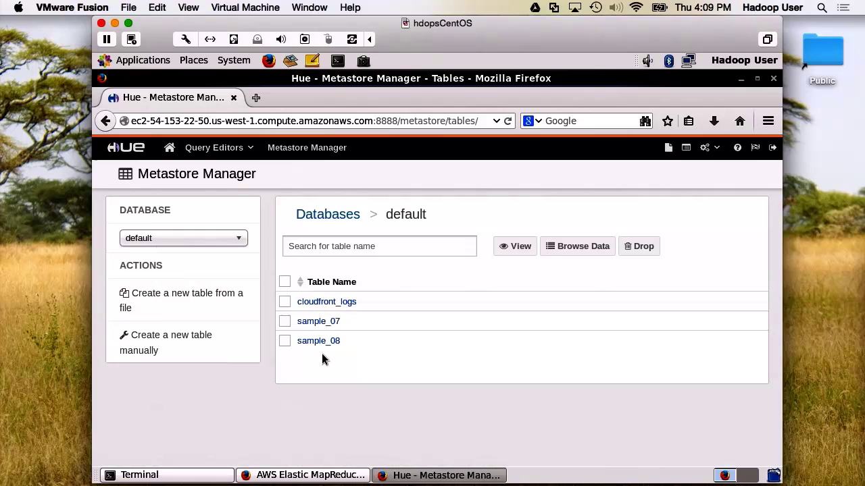
left_click(324, 304)
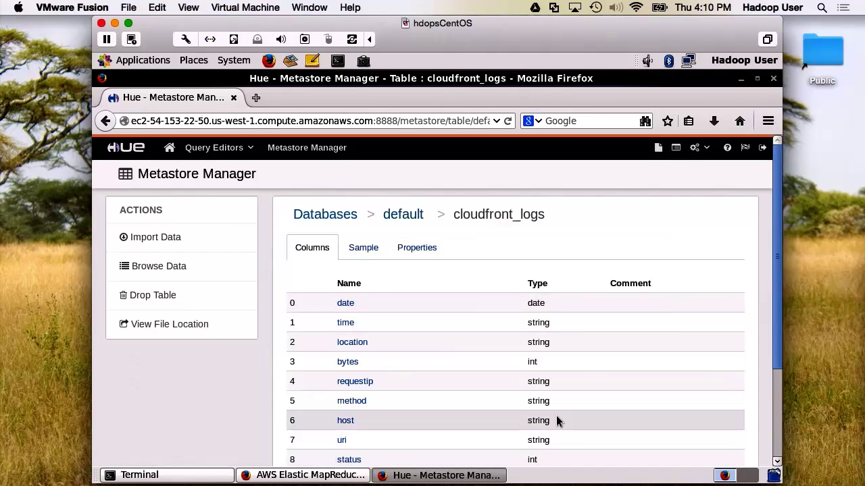
left_click(363, 247)
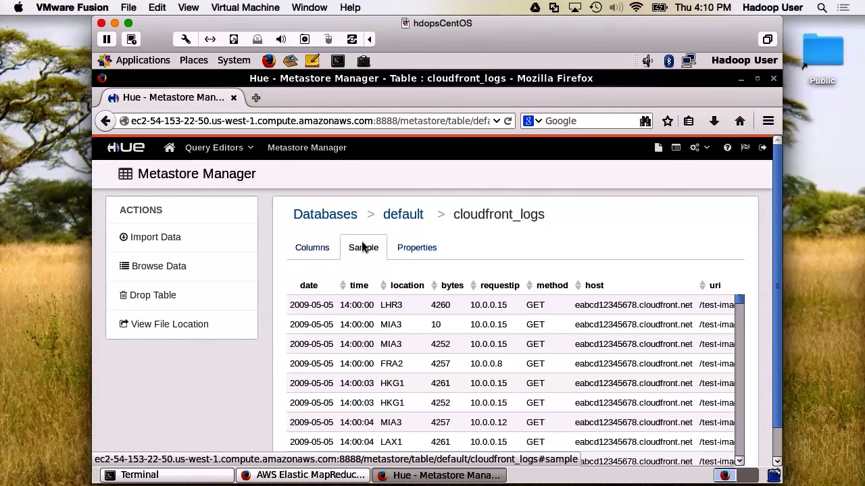
left_click(410, 247)
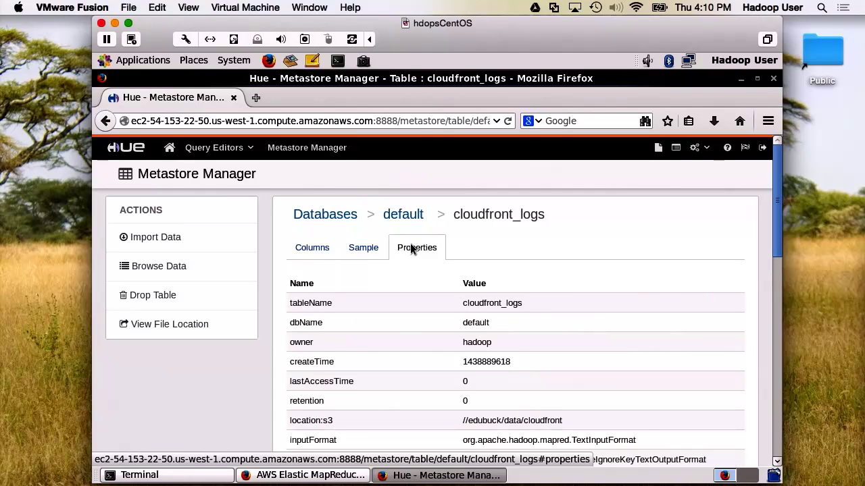
left_click(294, 152)
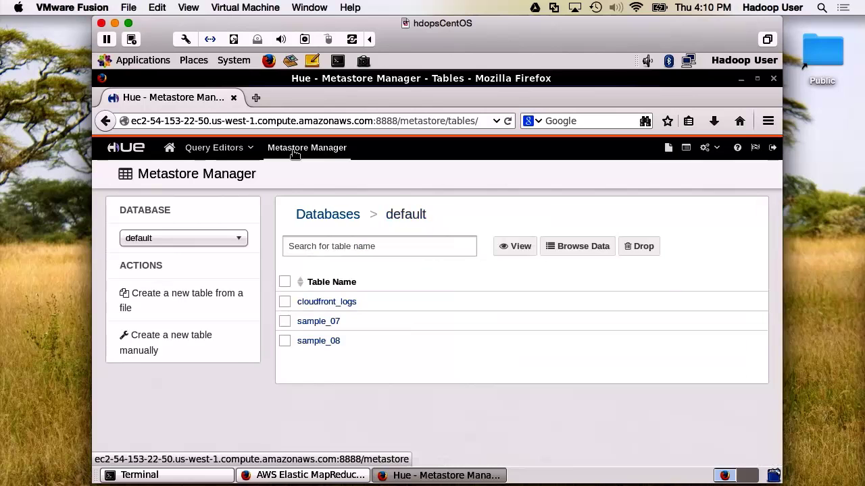
Start a new table from a file named PetSales, described as 'Sales from Pet Stores'.
left_click(202, 297)
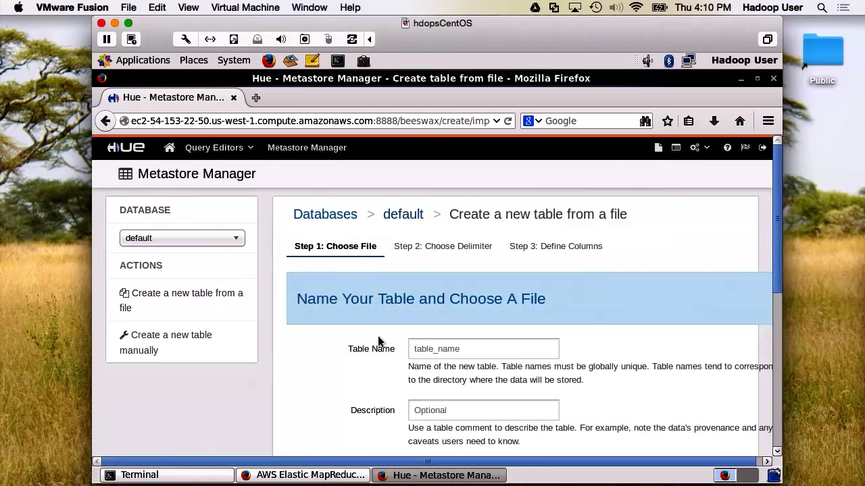
left_click(440, 349)
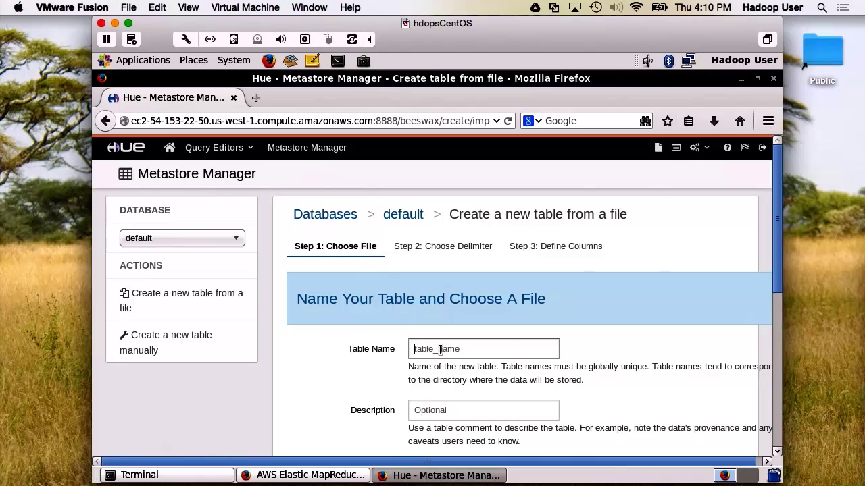
type("petsale")
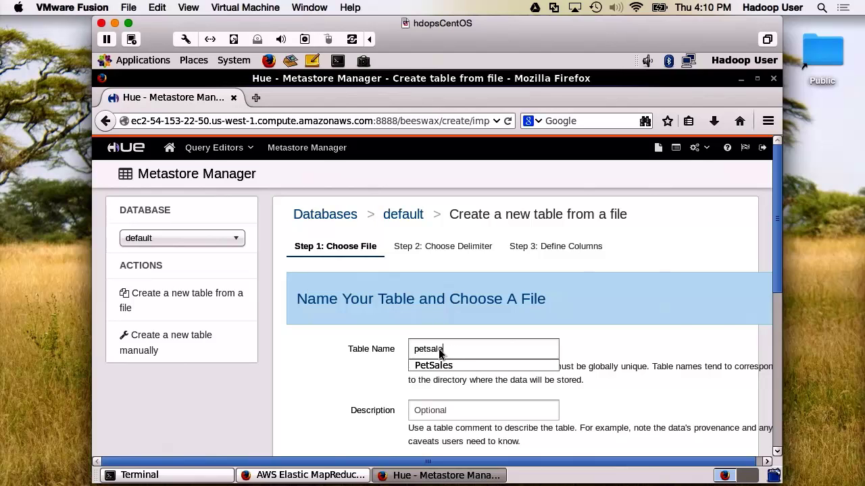
key("BackSpace")
key("BackSpace")
key("BackSpace")
key("BackSpace")
type("PetSales")
left_click(429, 412)
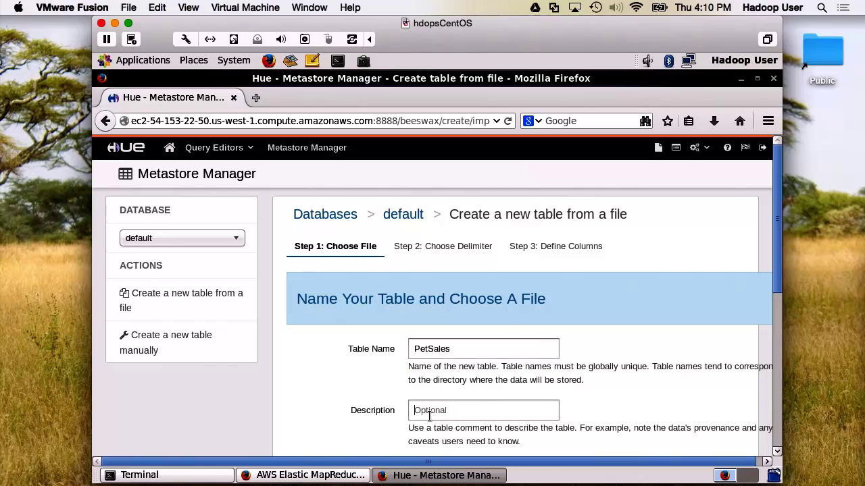
type("Sla")
key("BackSpace")
key("BackSpace")
type("a")
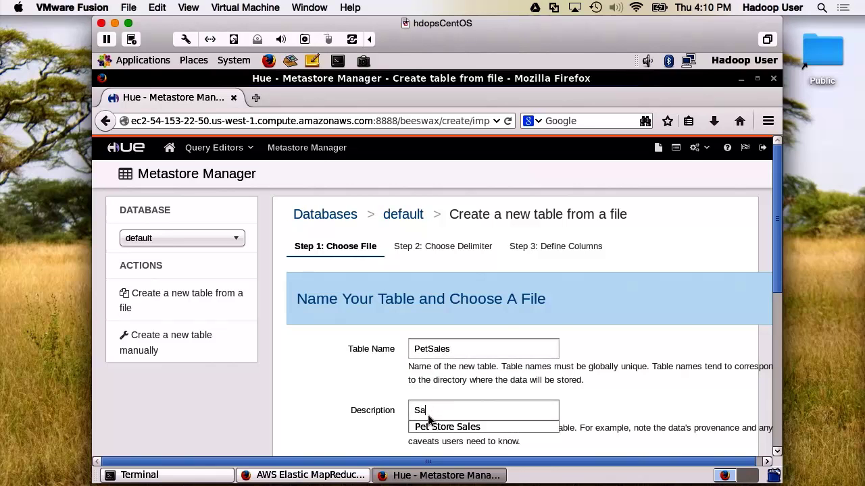
type("lse fro")
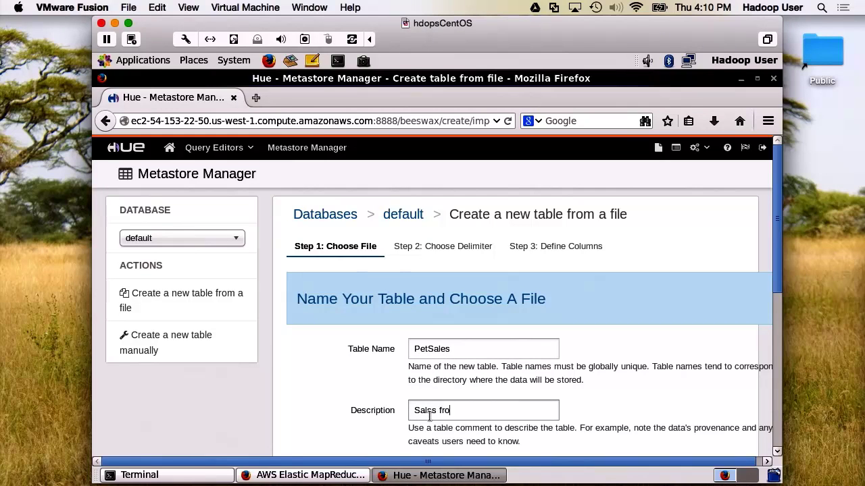
type("m Pet Stores")
Choose petsales/sales2014.csv as the input file and advance to the delimiter step.
left_click_drag(775, 238, 777, 347)
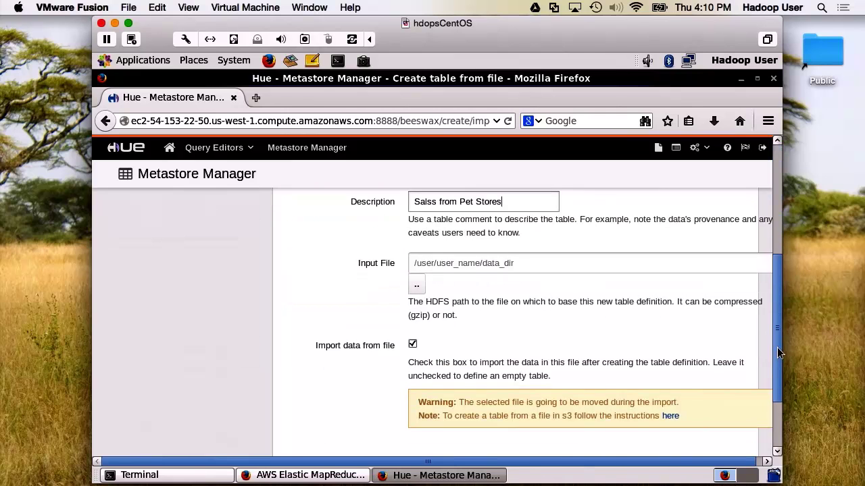
left_click(416, 285)
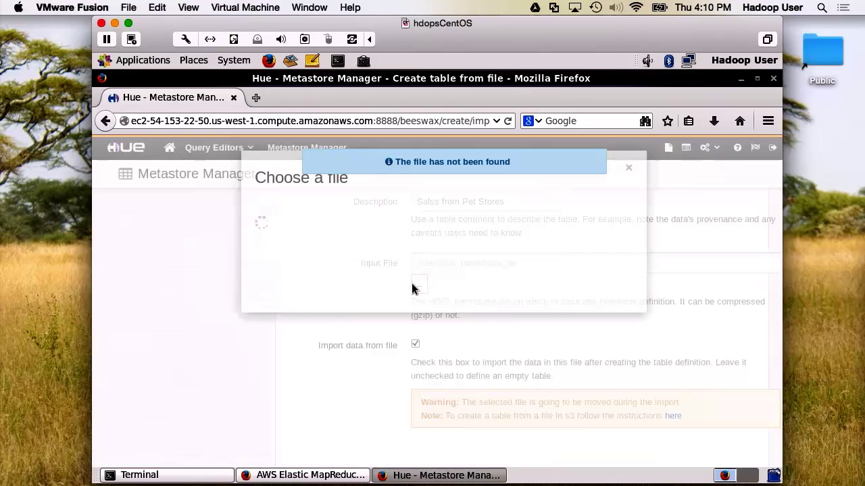
left_click(279, 288)
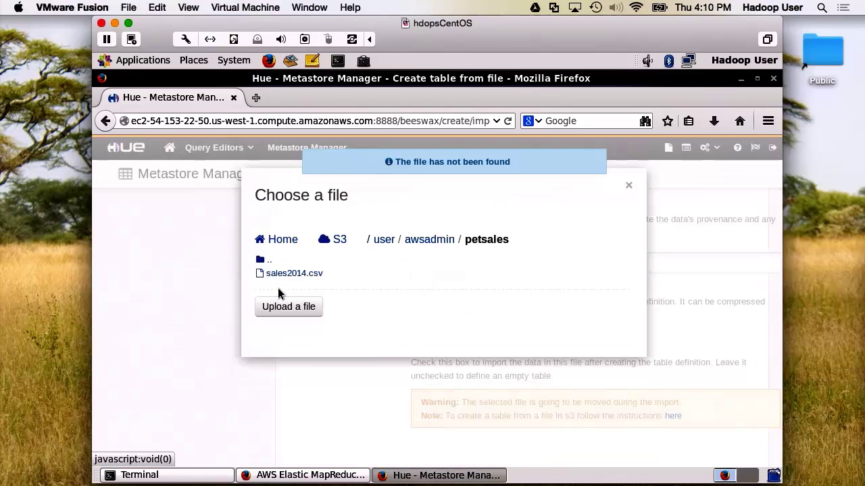
left_click(287, 273)
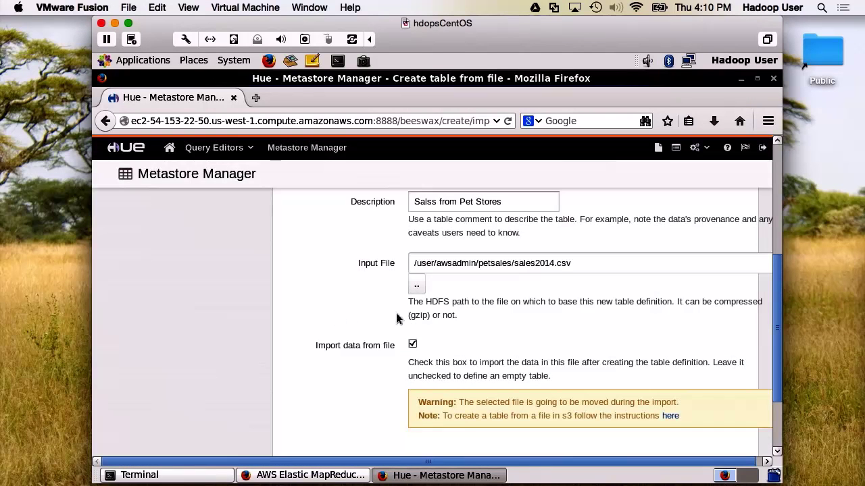
scroll(453, 325, "down", 2)
left_click(412, 268)
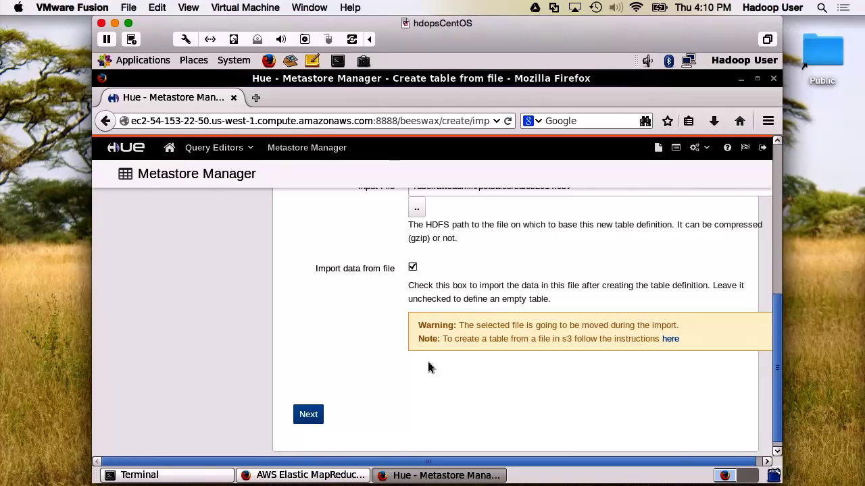
left_click(308, 416)
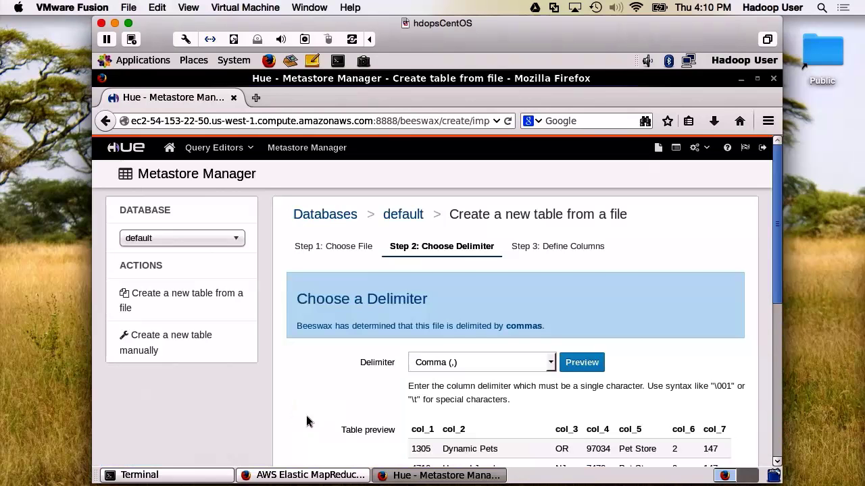
Check the comma-delimited preview and advance to Step 3, Define your columns.
scroll(327, 388, "down", 3)
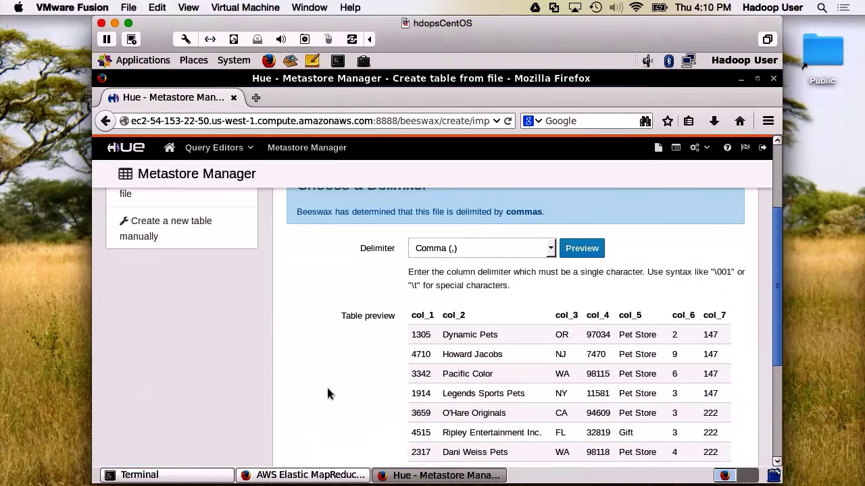
scroll(327, 391, "down", 5)
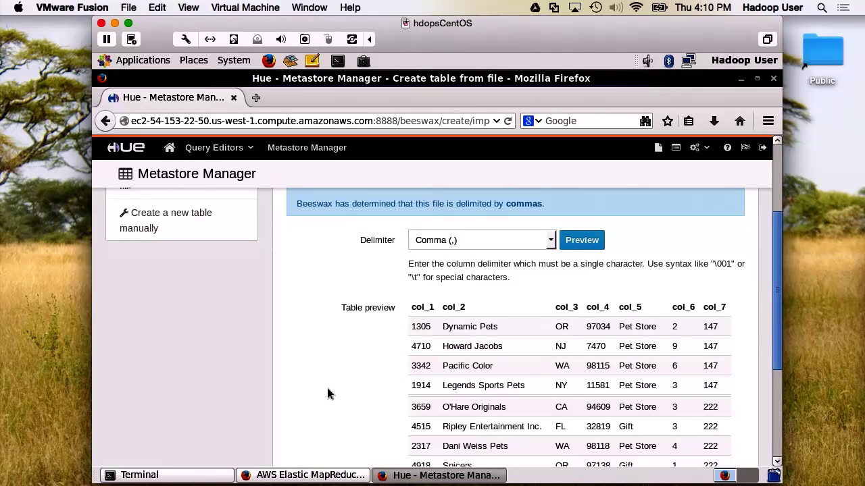
scroll(328, 389, "up", 2)
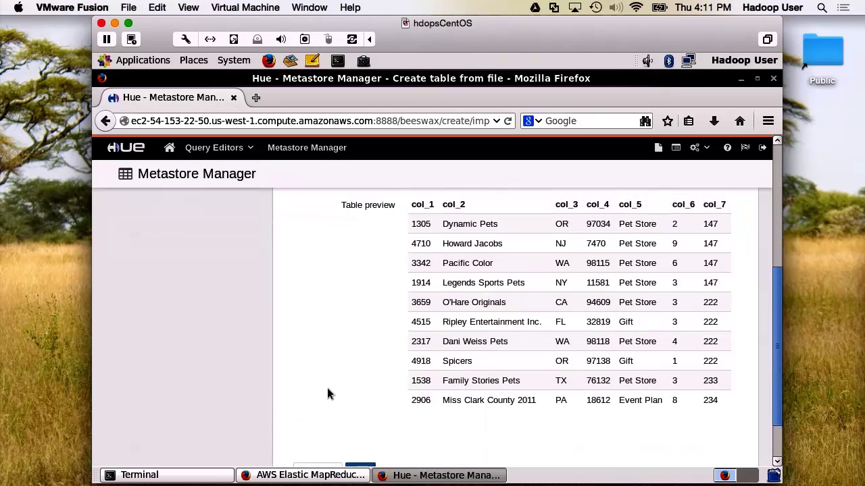
scroll(327, 391, "down", 3)
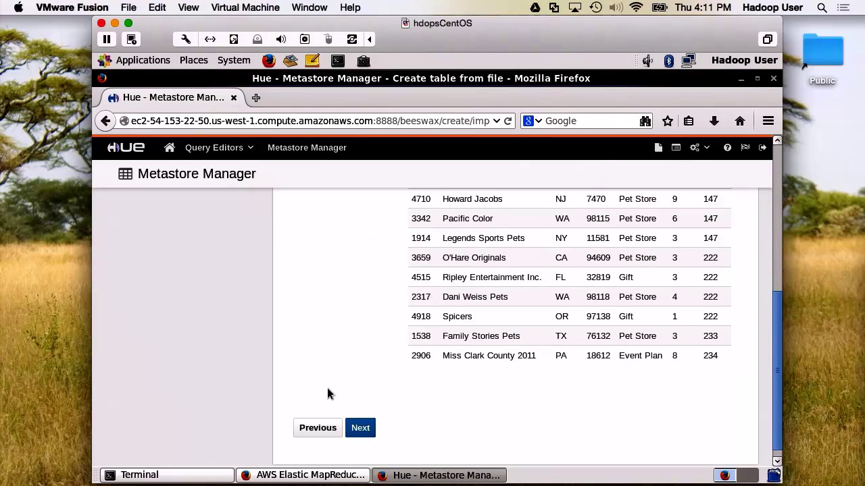
left_click(359, 417)
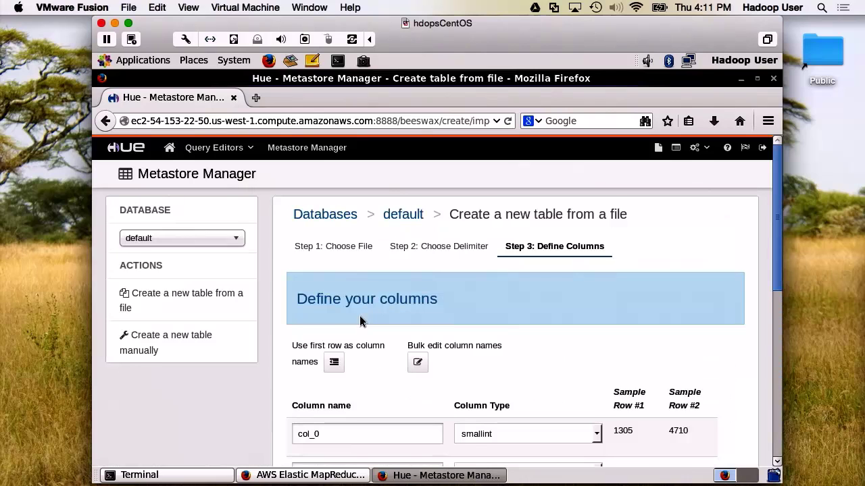
Rename col_0 to ID and col_1 to Customer, then create the petsales table.
scroll(360, 316, "down", 5)
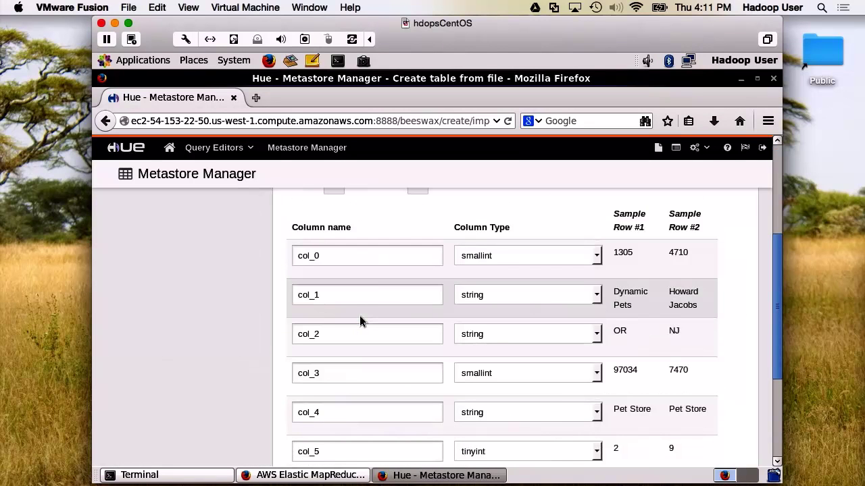
left_click_drag(340, 256, 272, 259)
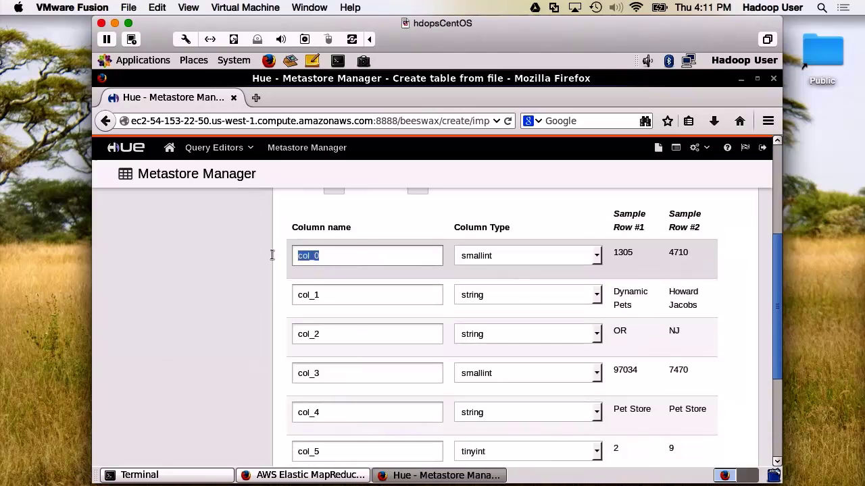
type("ID")
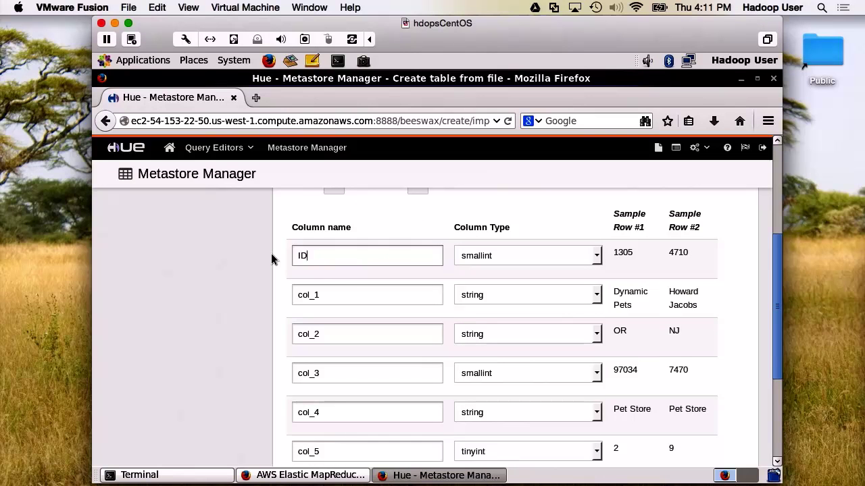
left_click(343, 293)
left_click_drag(343, 293, 259, 289)
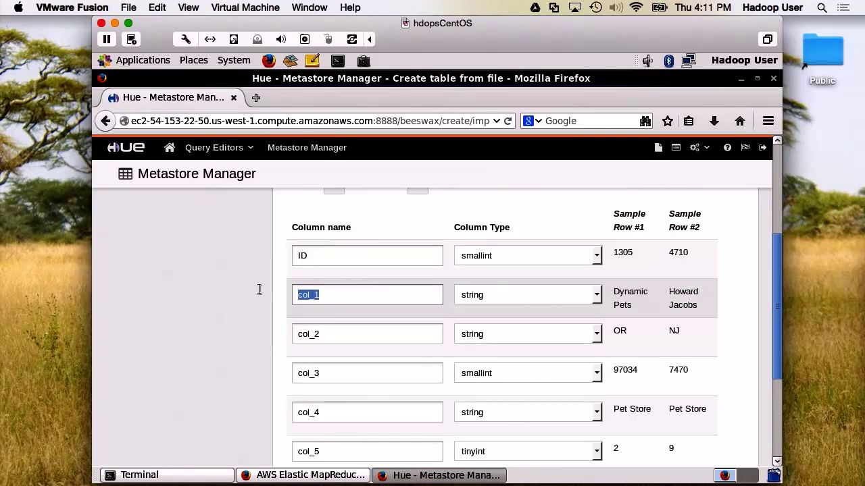
type("Customer")
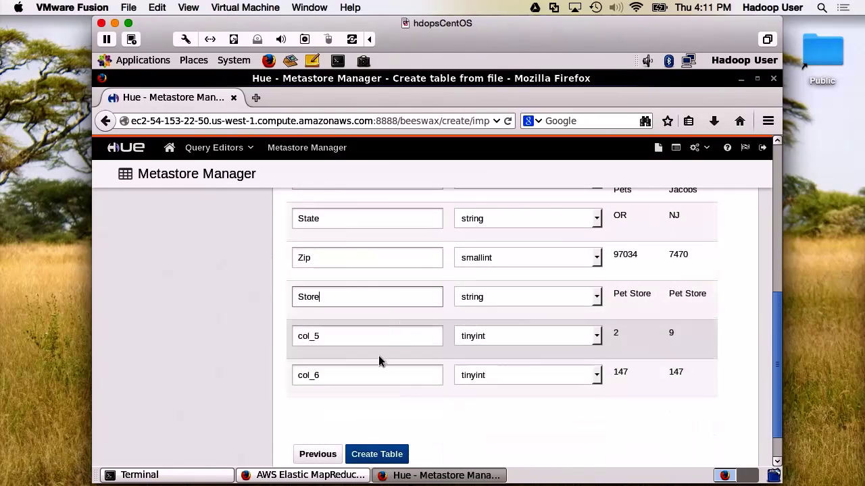
left_click(376, 454)
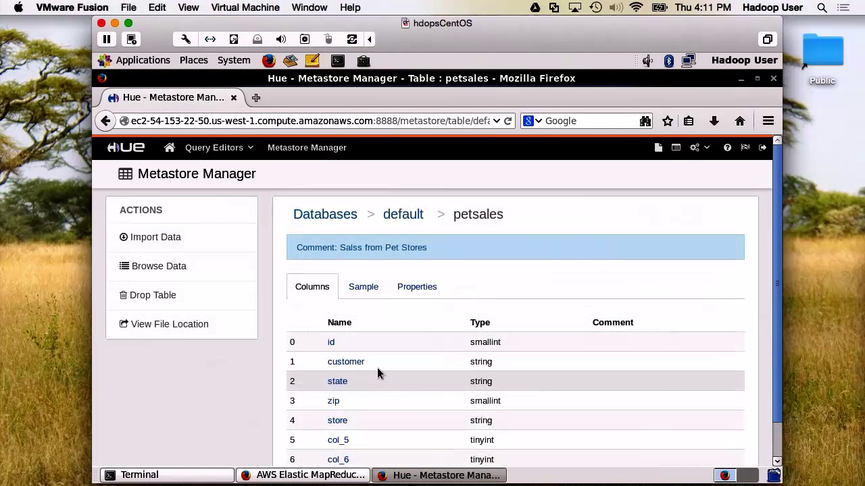
View petsales' Sample rows and Properties, then browse its data in the Hive Editor.
scroll(382, 369, "down", 1)
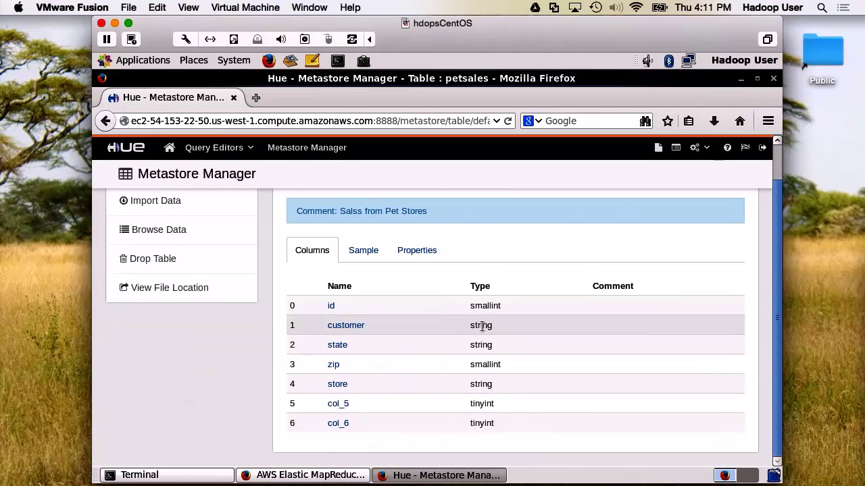
left_click(364, 255)
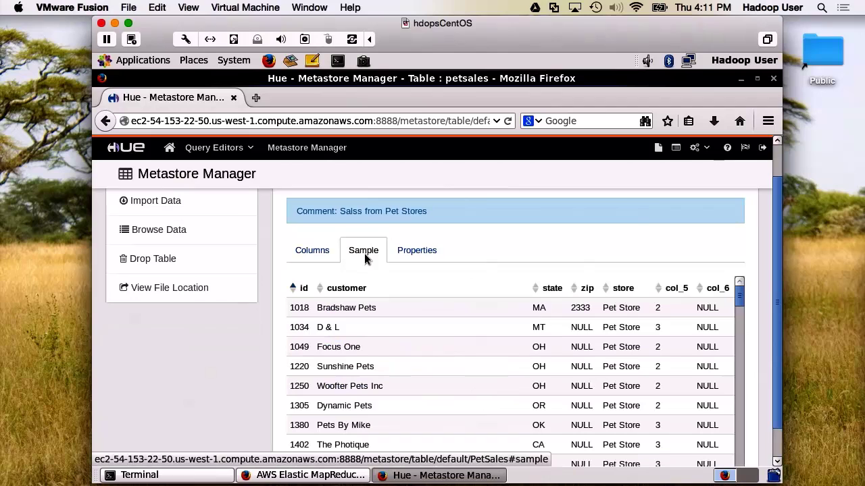
left_click(401, 250)
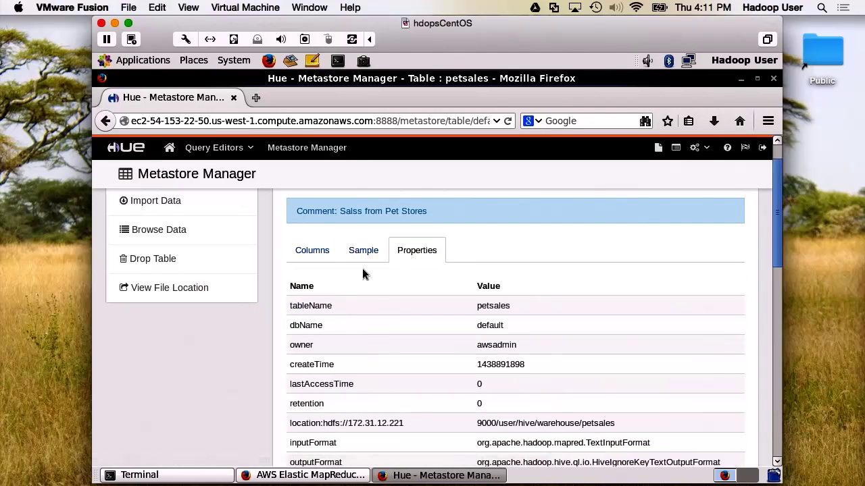
scroll(291, 270, "up", 1)
left_click(162, 270)
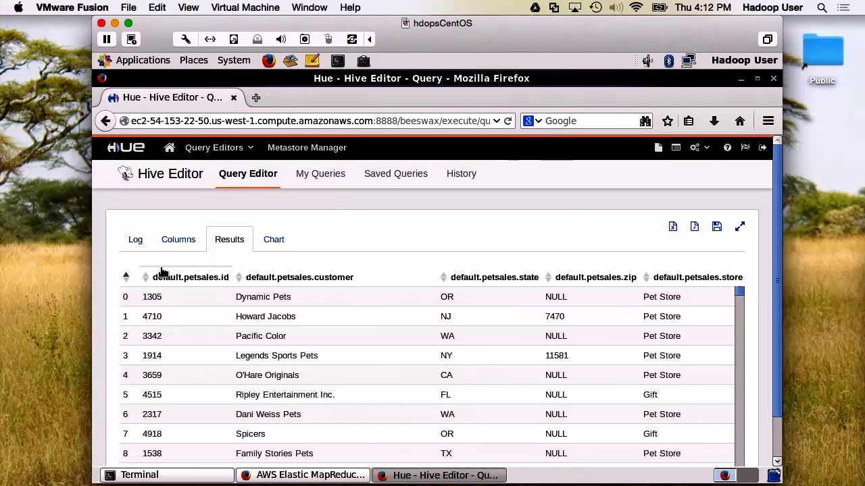
scroll(352, 356, "down", 3)
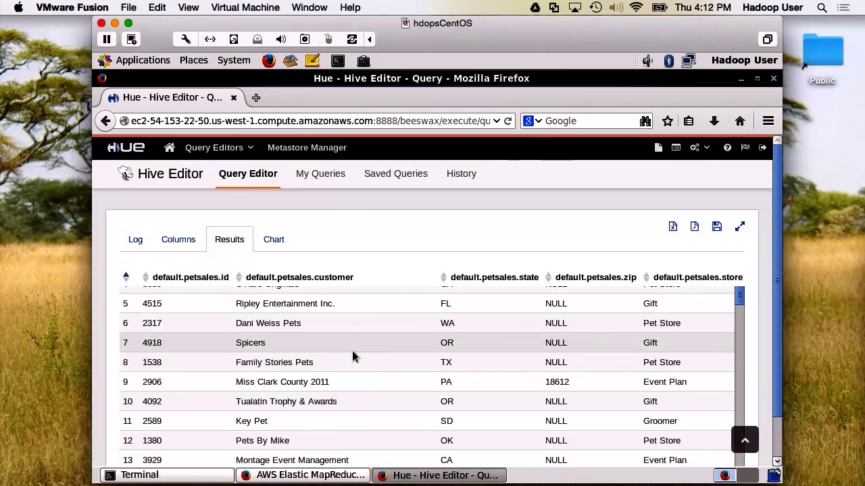
Start a fresh Hive query editor and glance at the petsales column list.
left_click(214, 148)
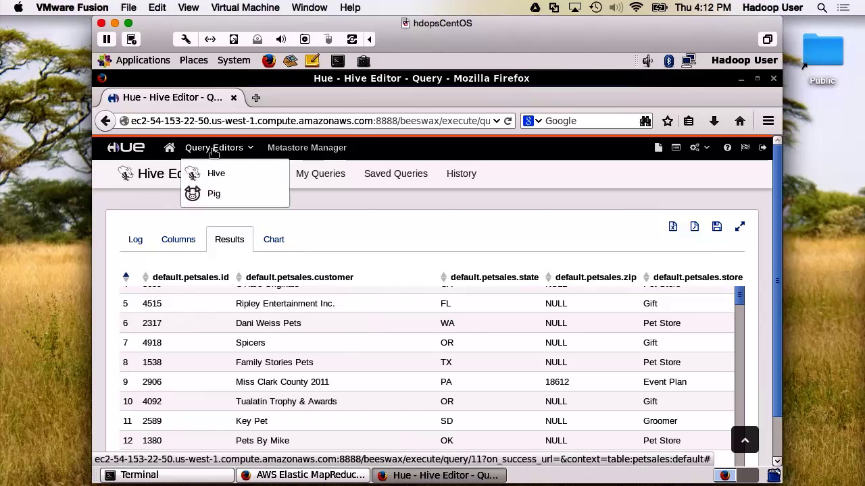
left_click(215, 173)
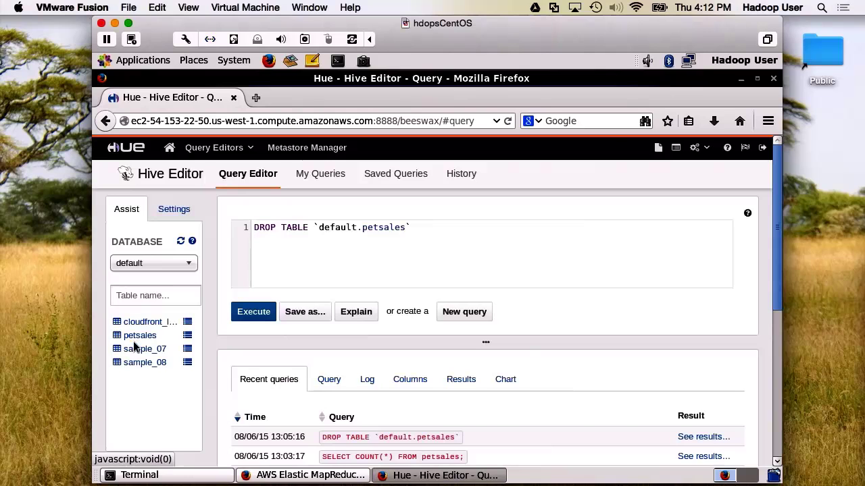
left_click(136, 339)
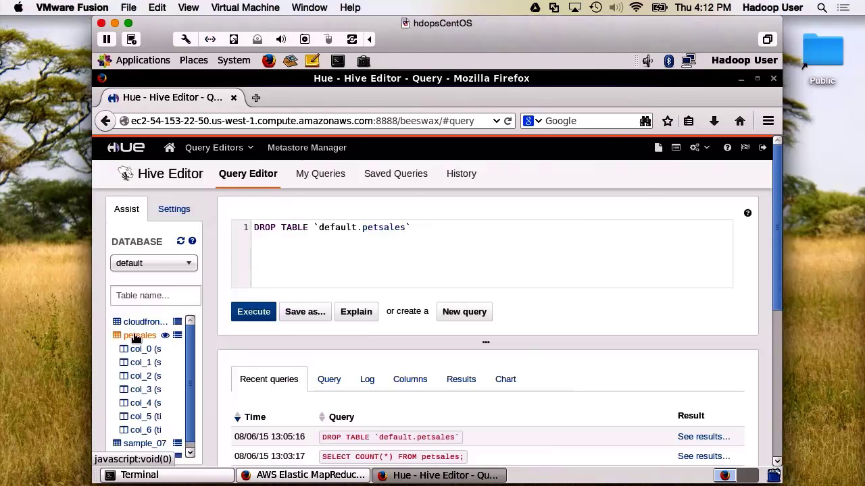
left_click(136, 337)
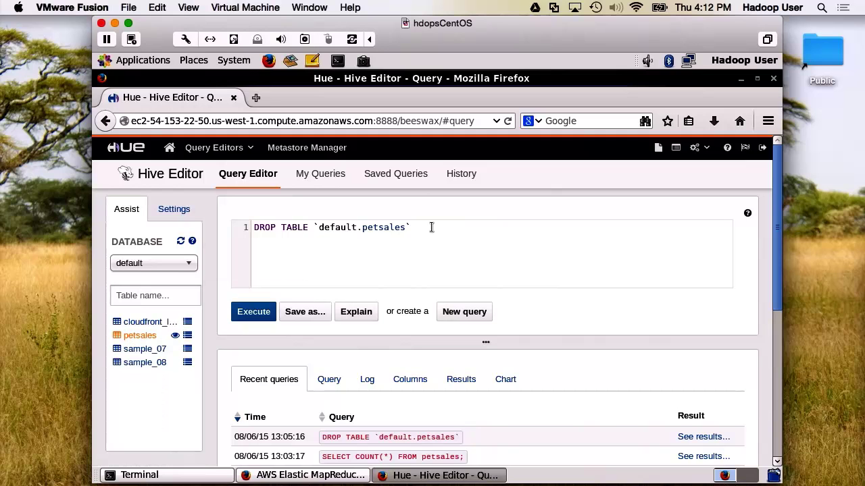
Replace the leftover DROP TABLE query with SELECT COUNT(*) FROM petsales;.
left_click_drag(431, 227, 251, 227)
key("BackSpace")
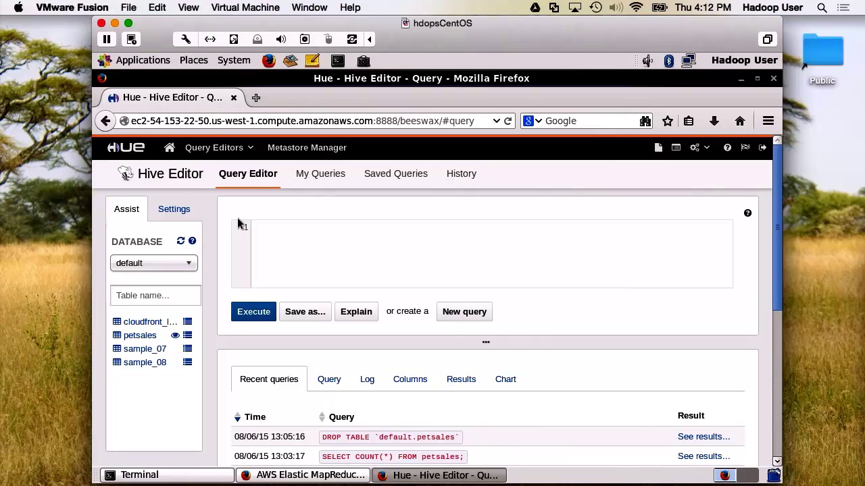
type("SELECT COUN")
type("T(")
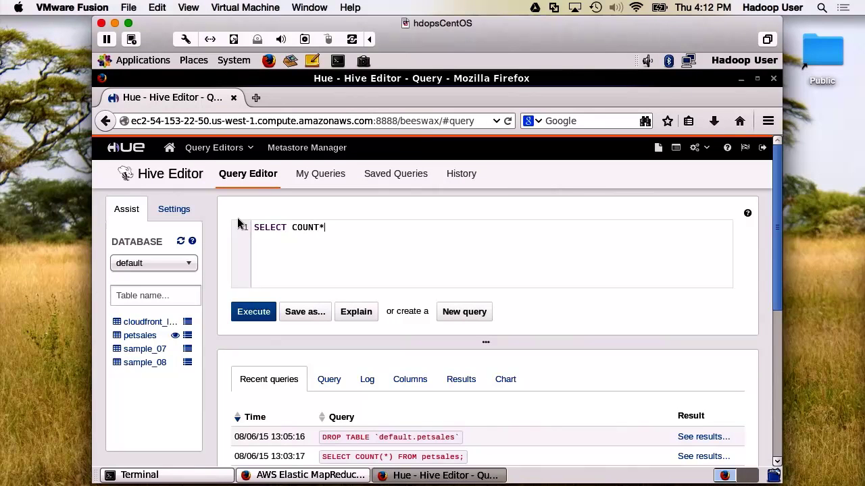
type("*) FROM petsales;")
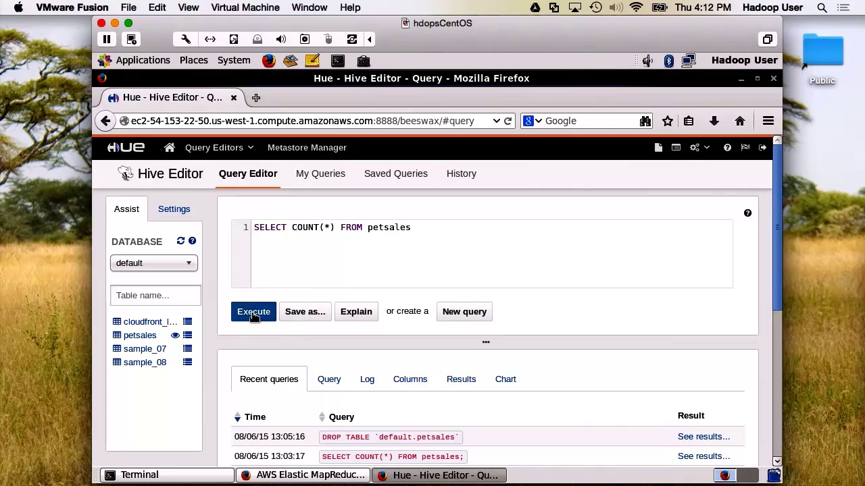
Execute the count query and check its Query, Log and Columns tabs.
left_click(254, 316)
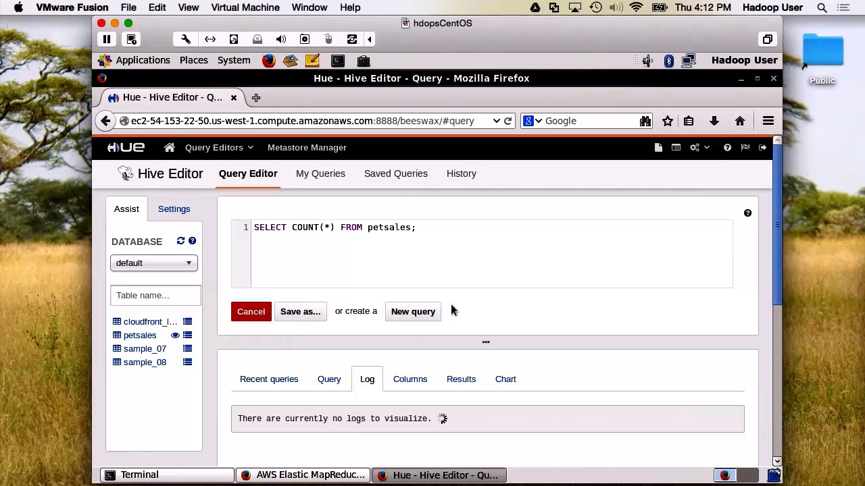
left_click(329, 380)
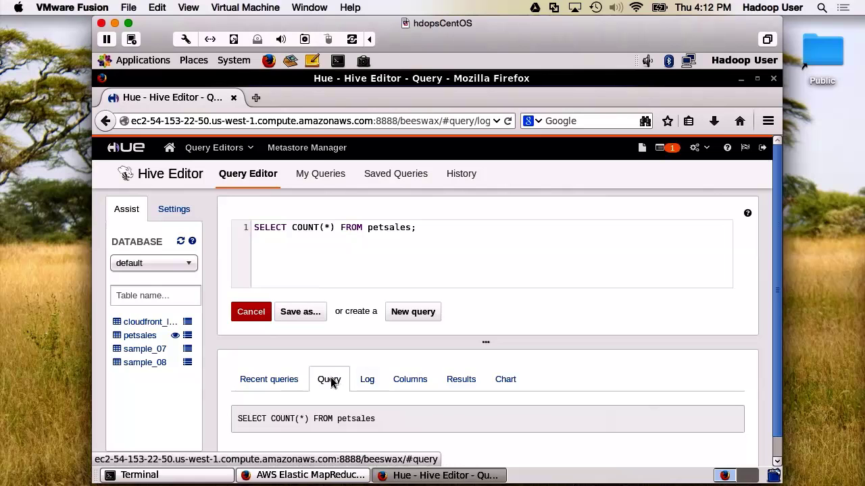
left_click(369, 383)
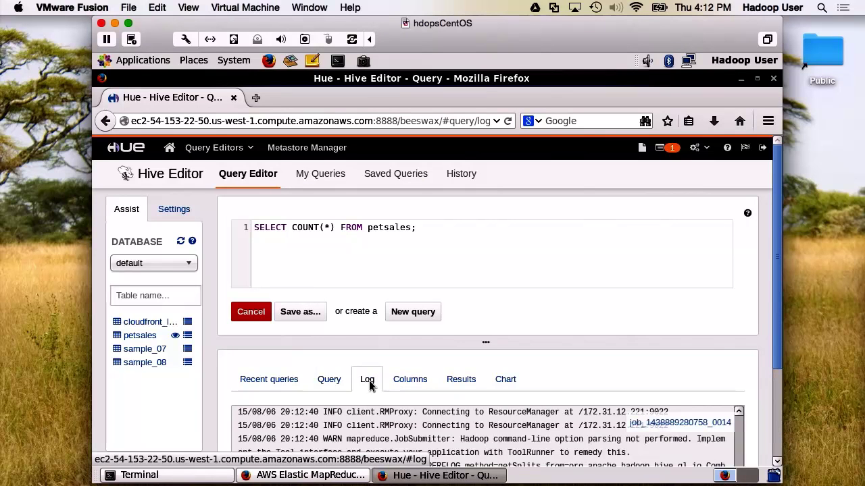
scroll(372, 398, "down", 3)
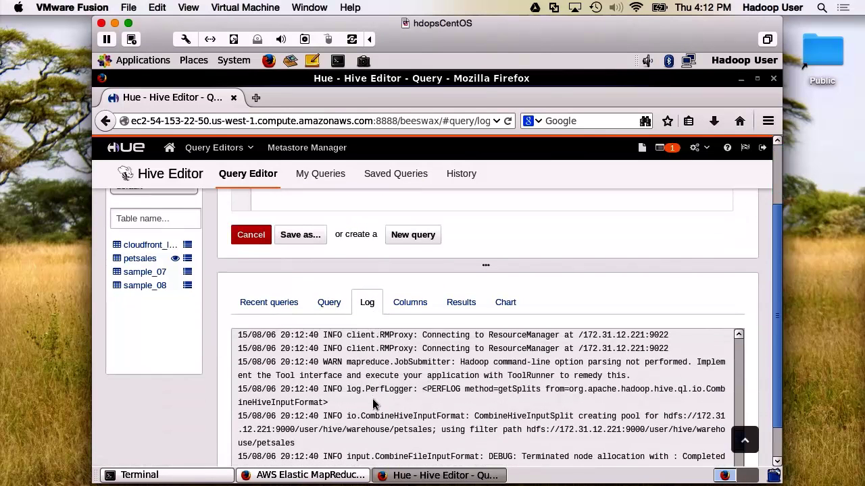
left_click(410, 302)
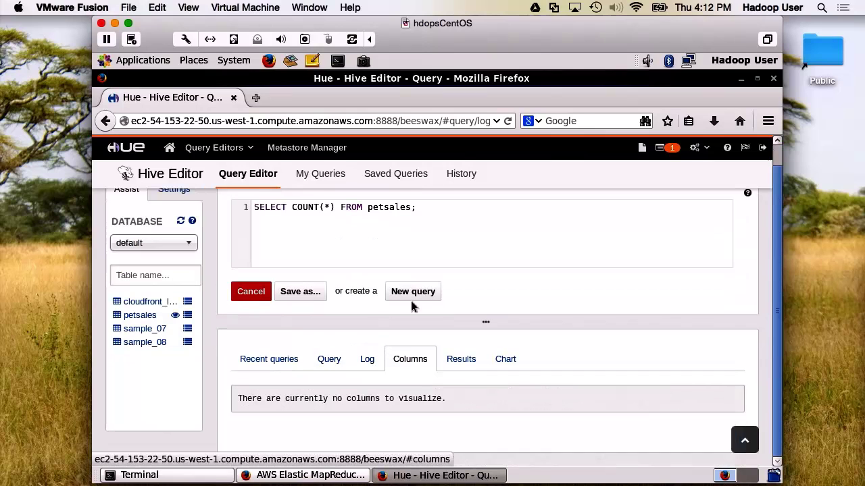
Check recent queries and display the count result of 3822 rows.
left_click(456, 362)
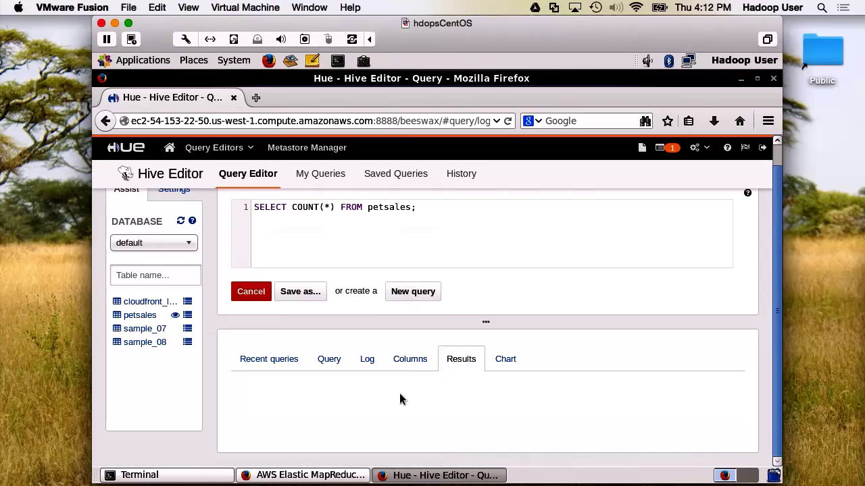
left_click(265, 360)
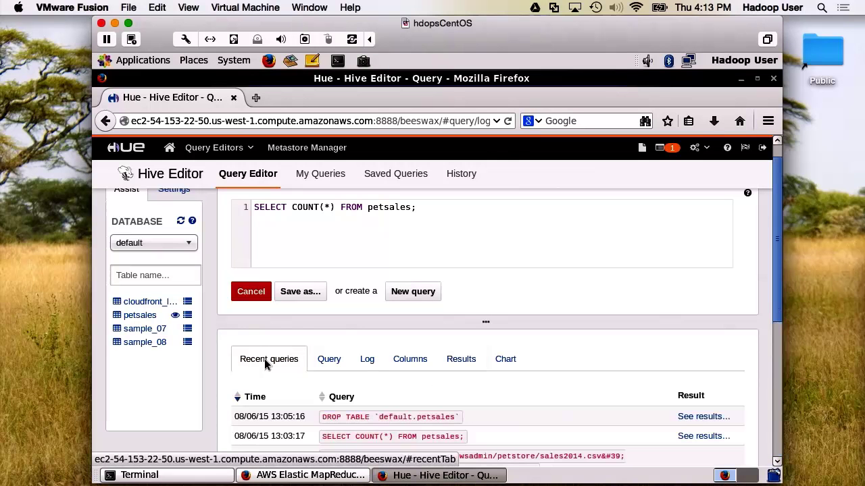
scroll(390, 383, "down", 3)
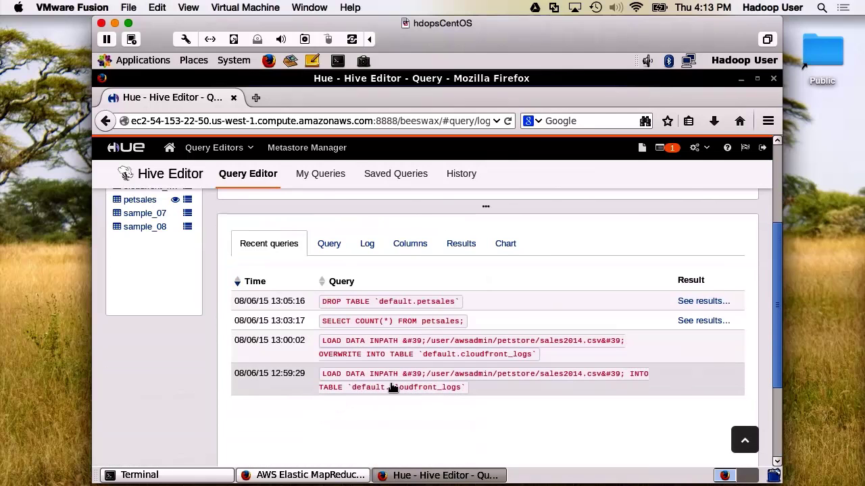
left_click(459, 245)
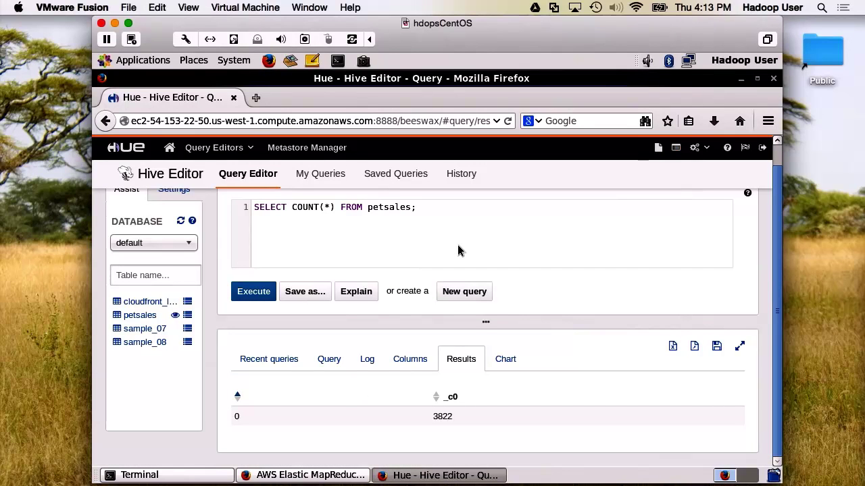
scroll(459, 251, "up", 1)
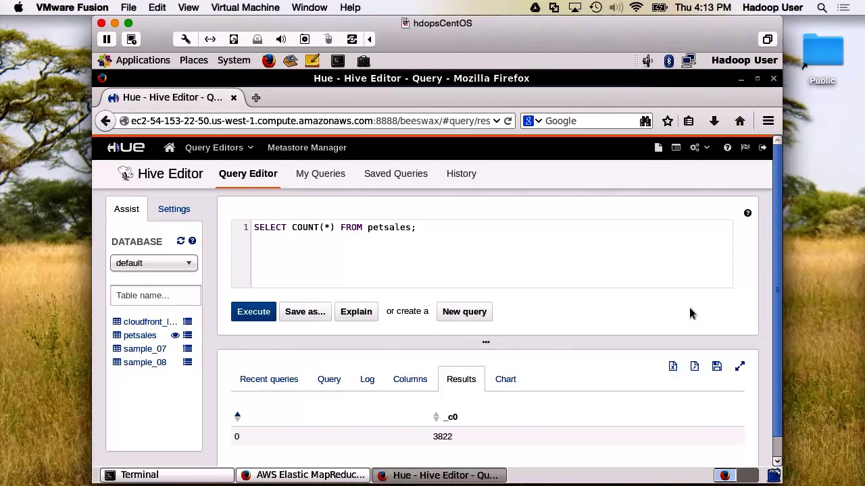
left_click(676, 149)
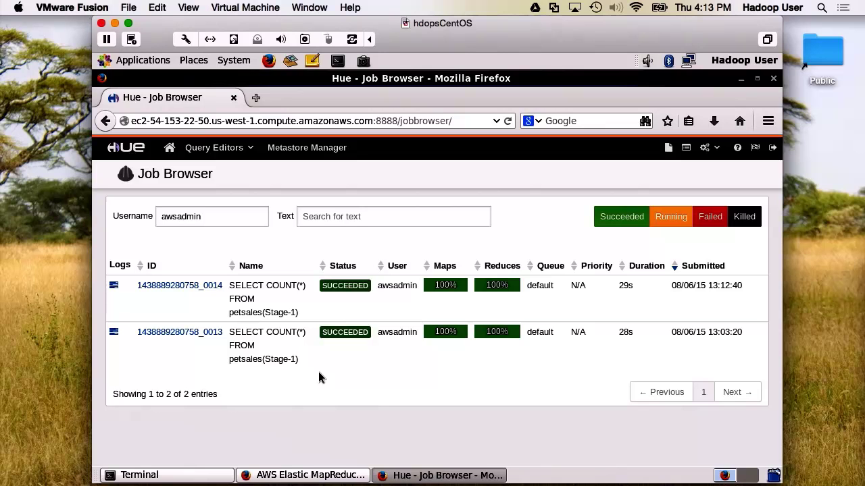
left_click(181, 287)
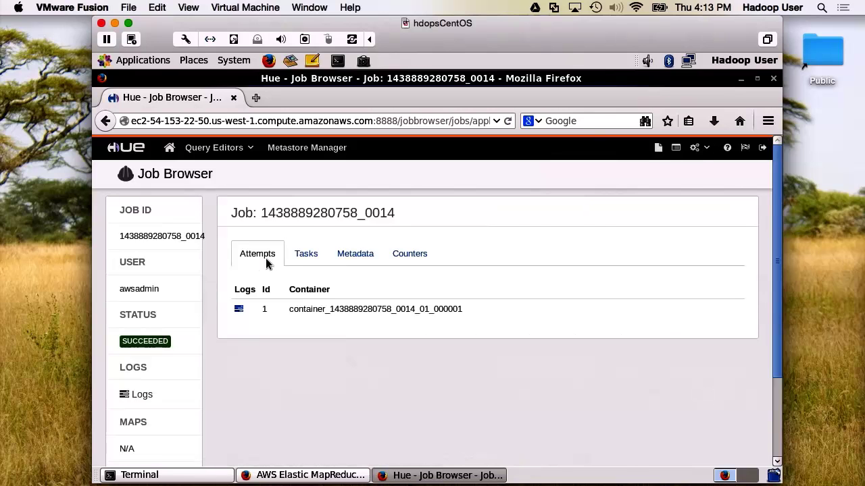
left_click(306, 254)
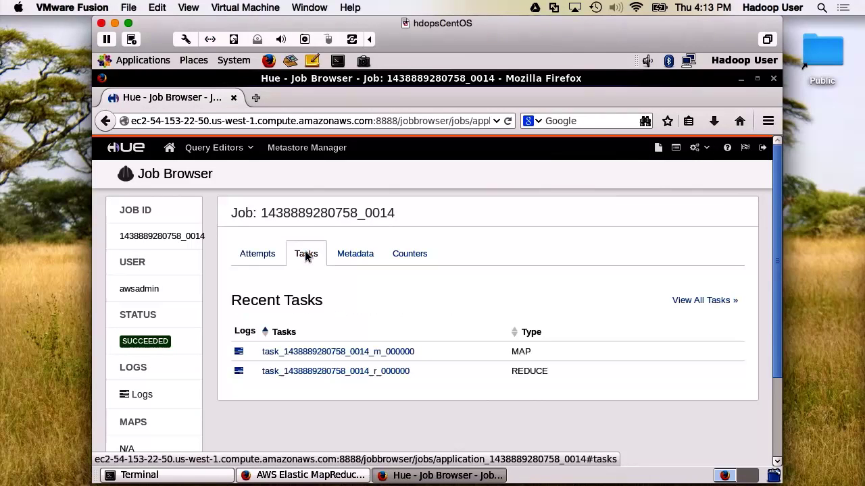
left_click(331, 352)
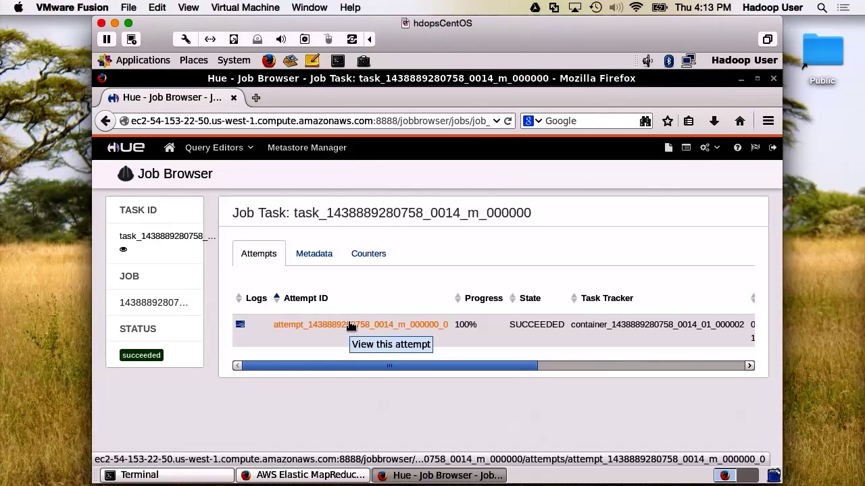
left_click(350, 325)
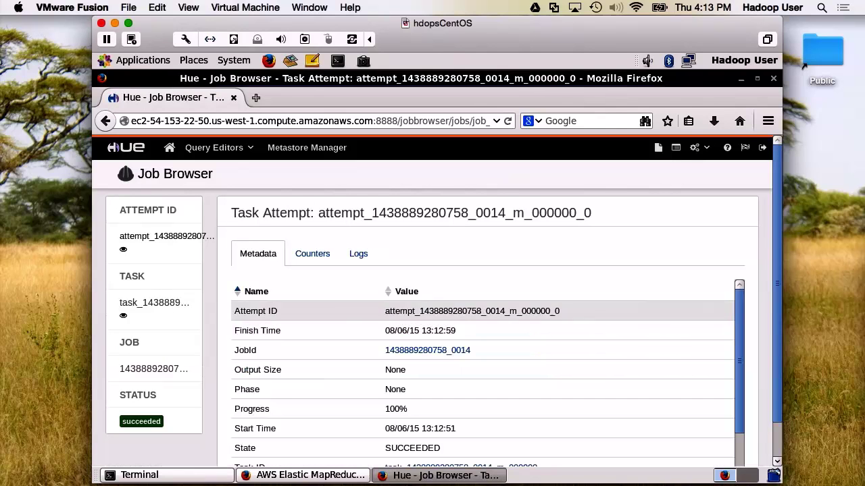
Review the attempt's counters, then its stderr and syslog logs.
left_click(312, 253)
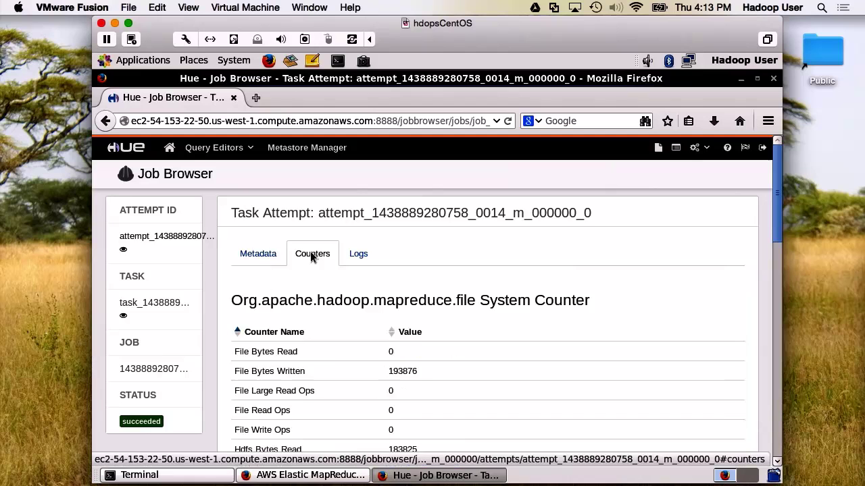
scroll(342, 362, "down", 4)
scroll(342, 363, "up", 4)
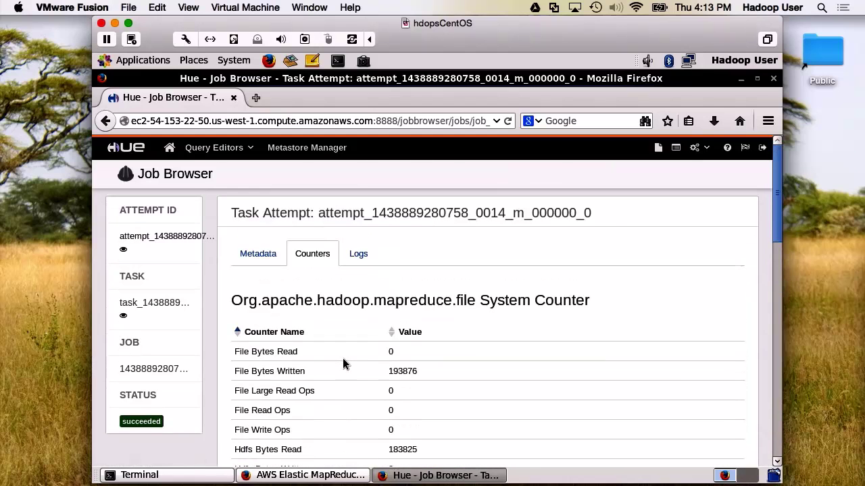
left_click(359, 255)
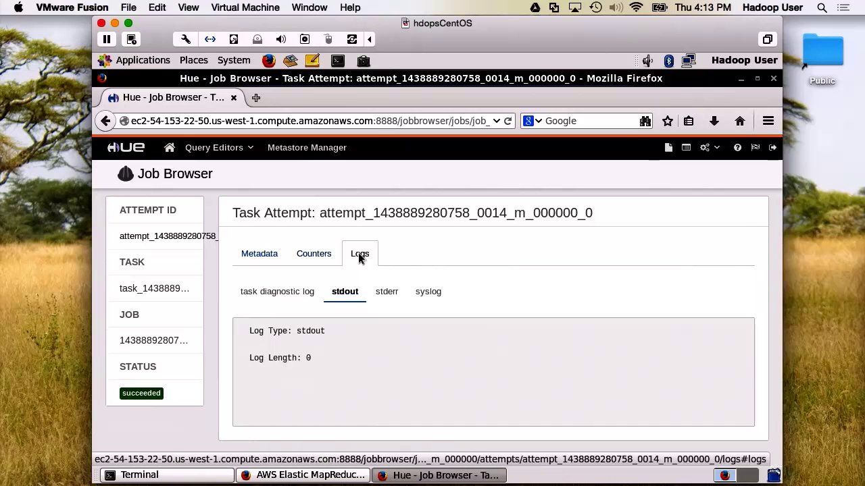
left_click(386, 293)
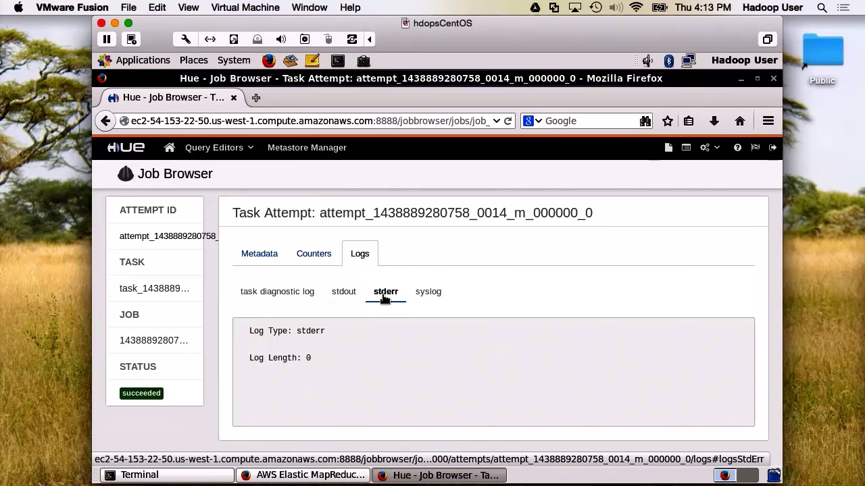
left_click(427, 292)
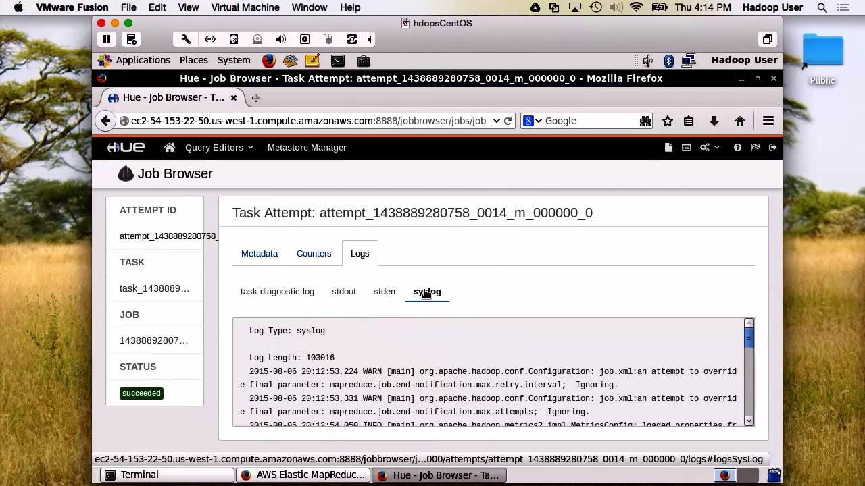
scroll(439, 393, "down", 1)
scroll(439, 394, "up", 1)
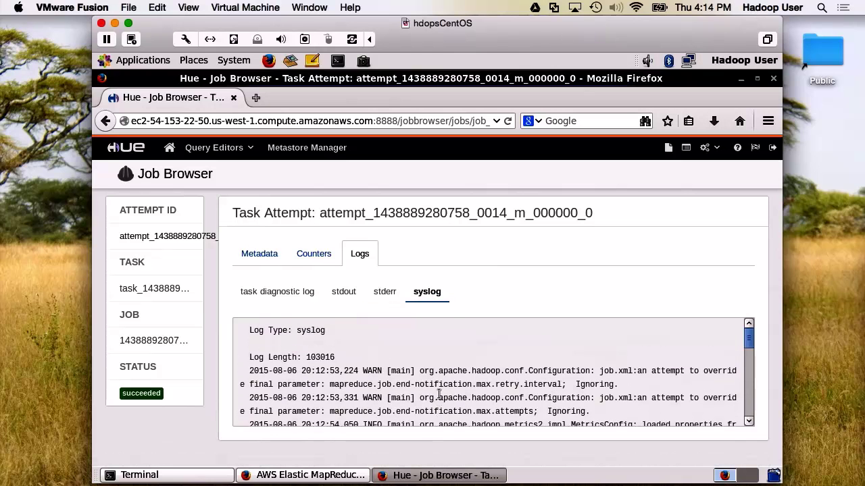
Go back to Hue's Welcome Home page listing saved documents.
left_click(170, 148)
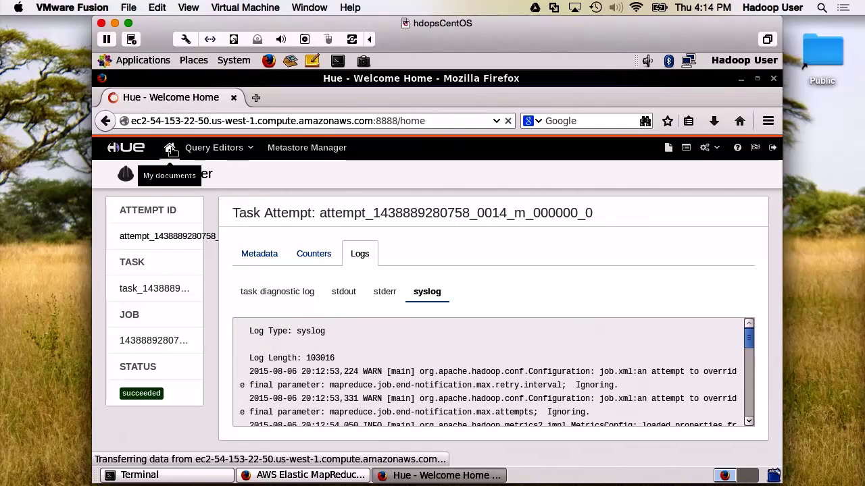